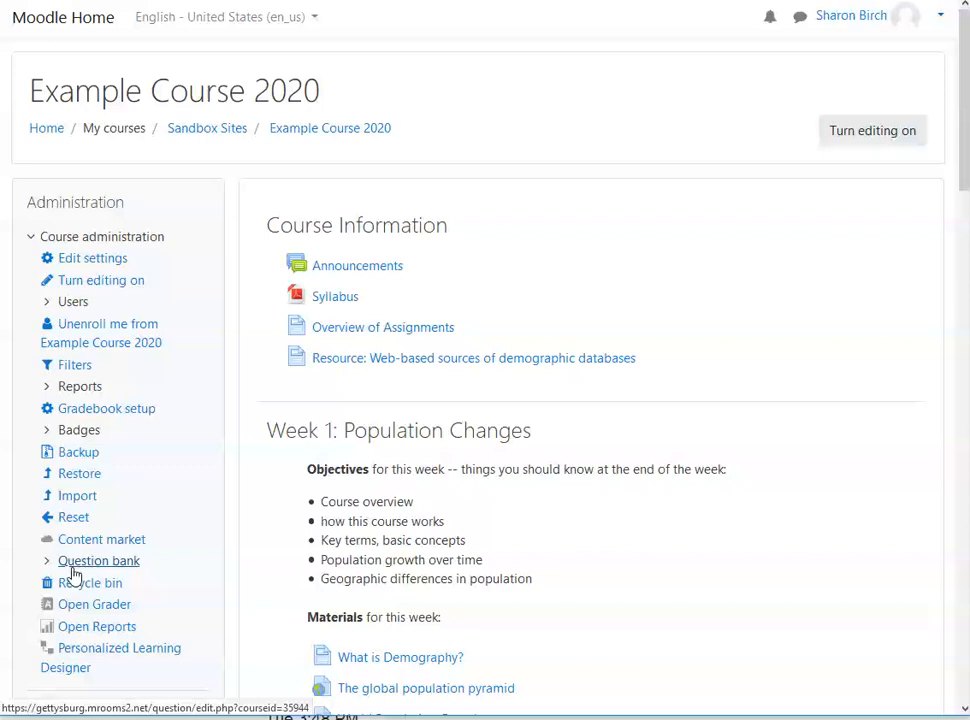
- Open the course's question bank and view the question categories available for selection
left_click(68, 563)
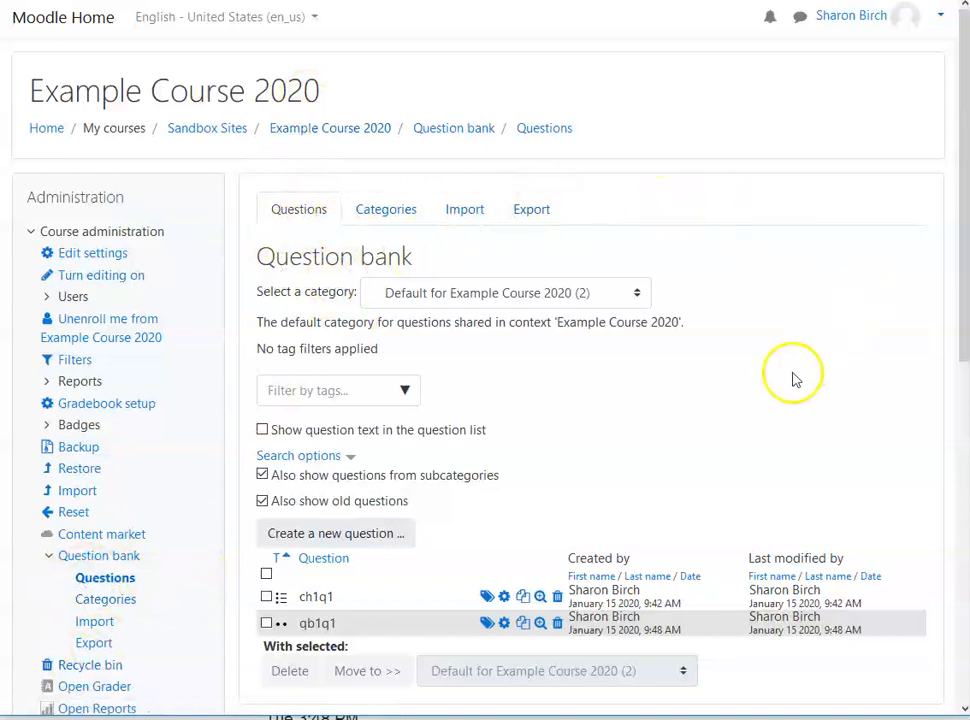
scroll(795, 366, "down", 1)
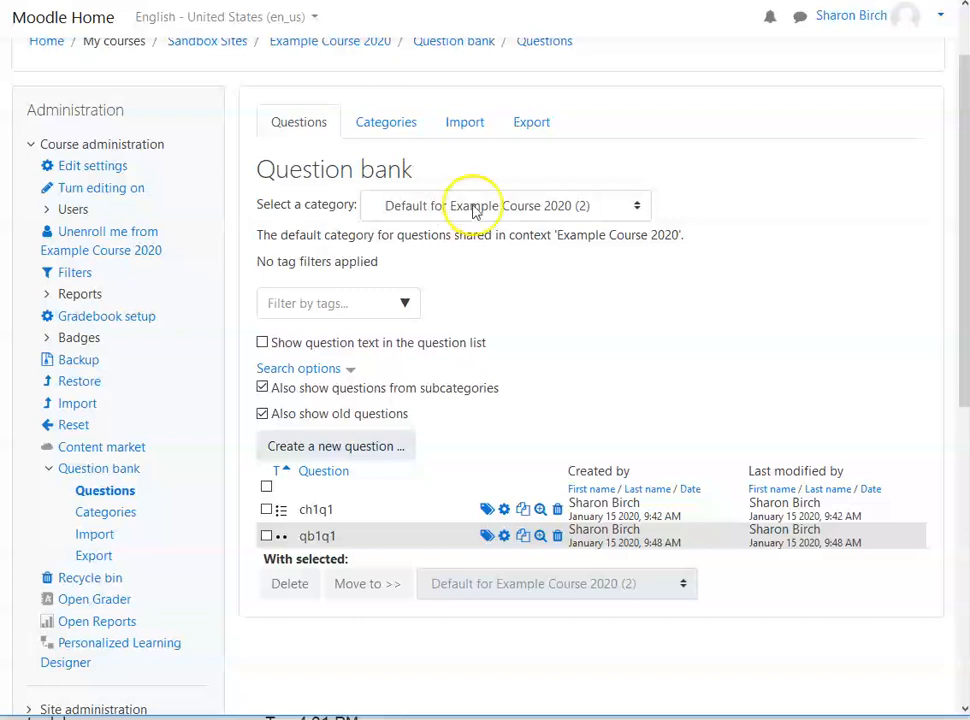
left_click(638, 210)
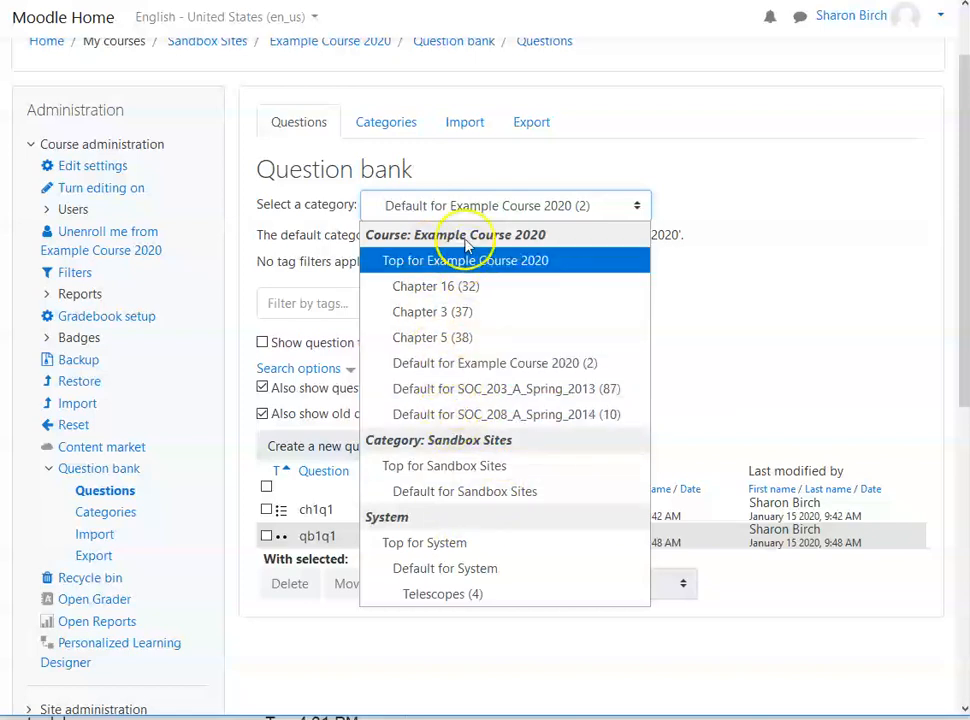
left_click(828, 303)
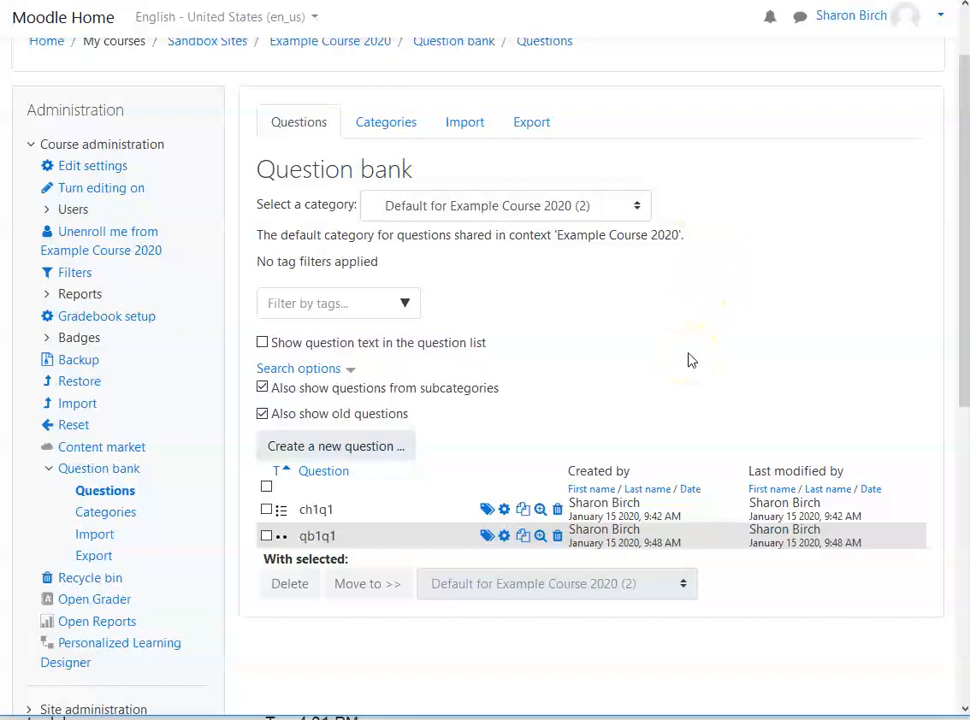
- Go to the question categories and set the new category's parent to Top for Example Course 2020
left_click(396, 131)
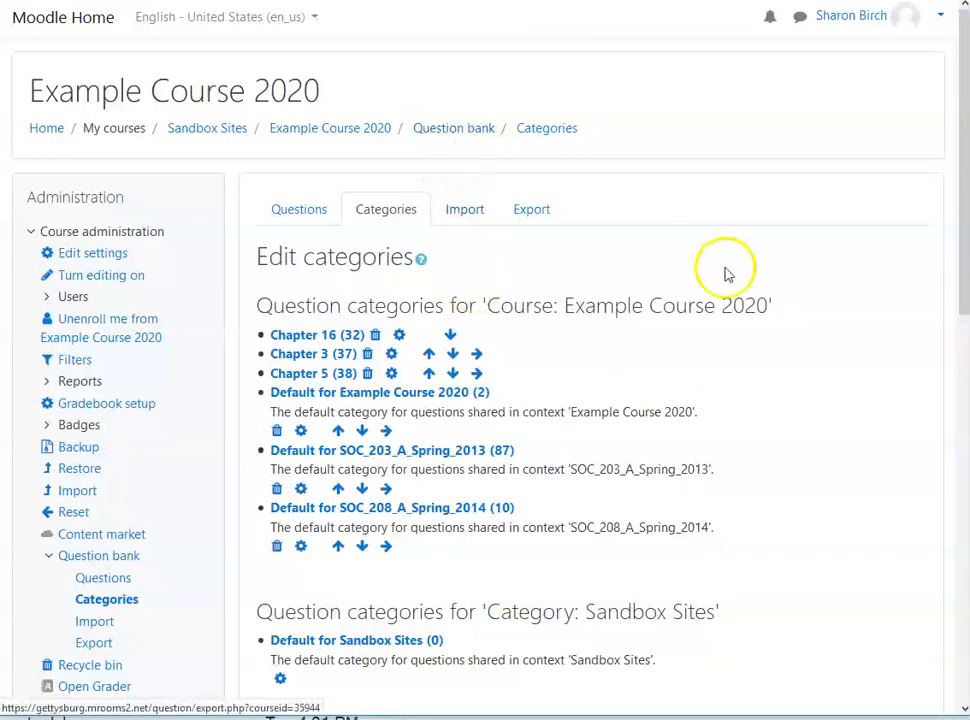
scroll(829, 368, "down", 2)
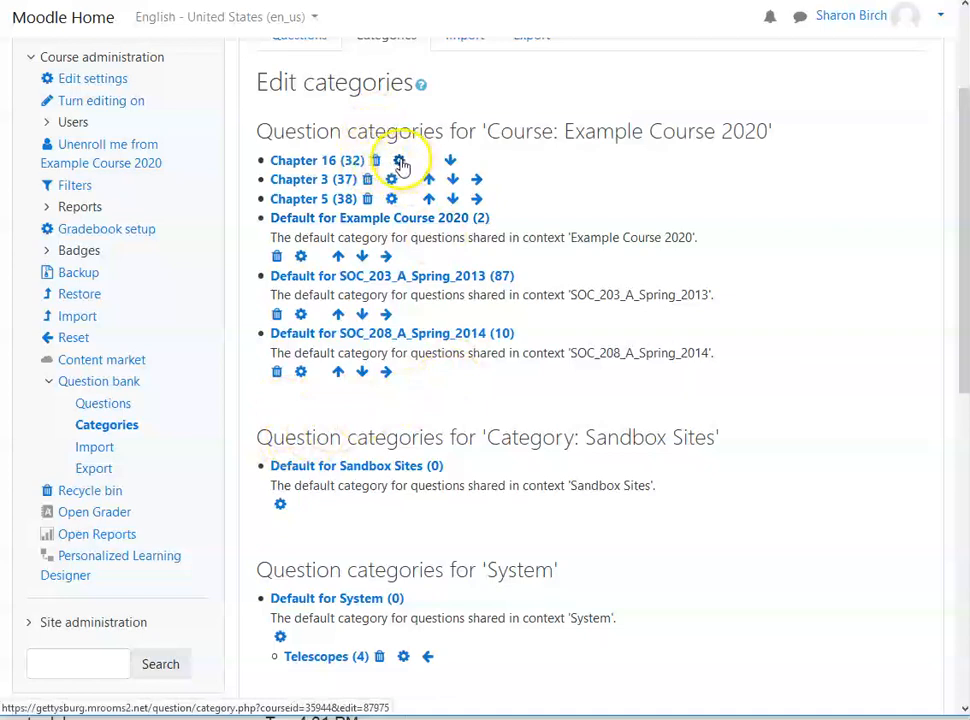
scroll(567, 396, "down", 4)
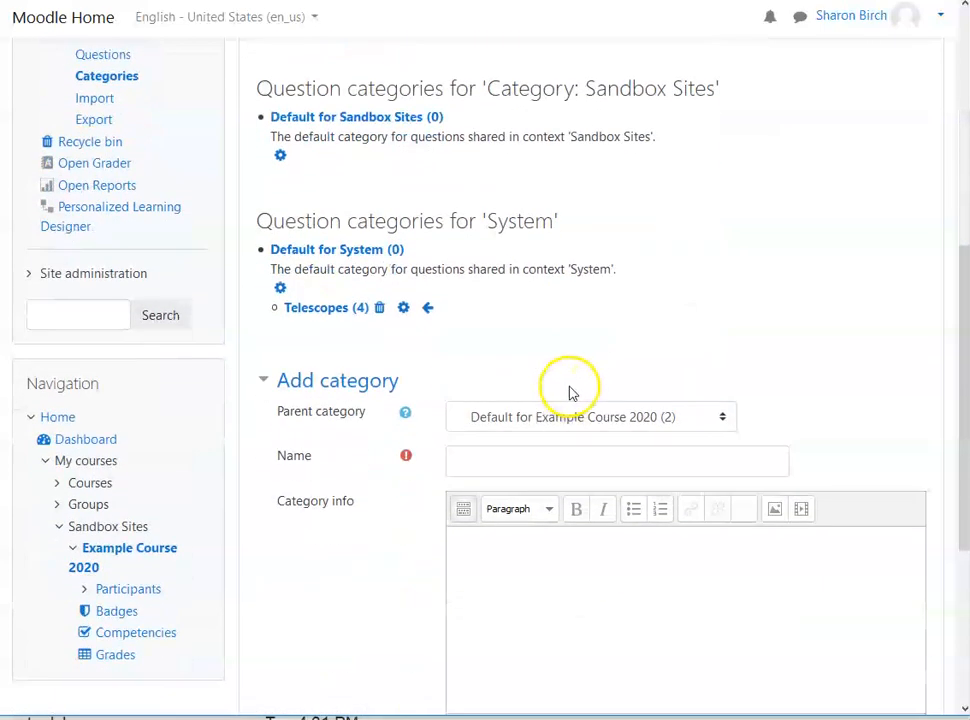
scroll(570, 393, "down", 2)
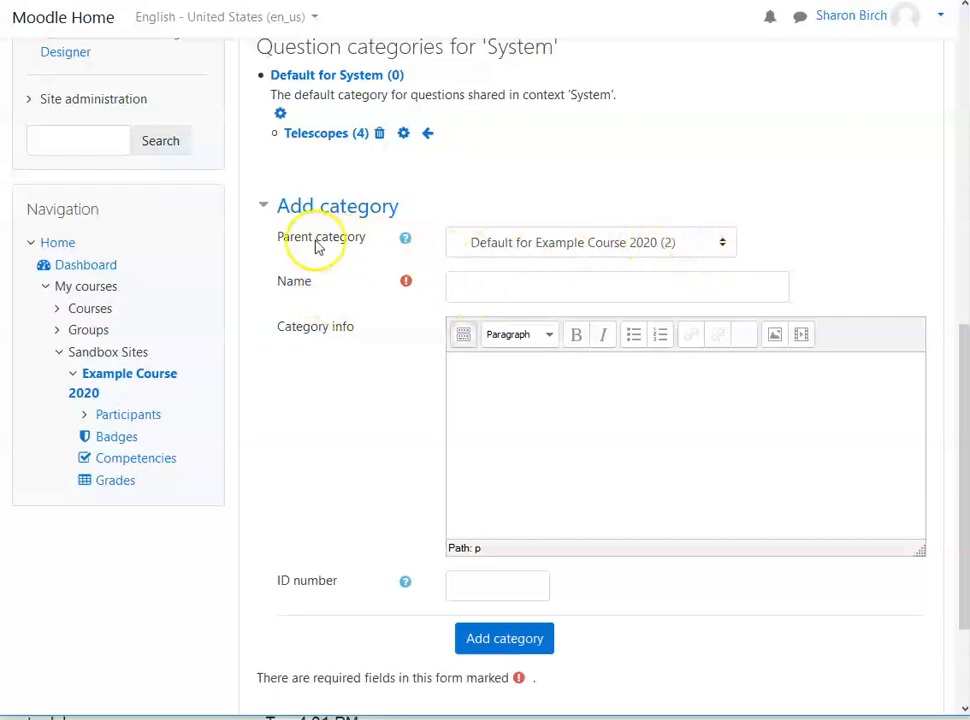
left_click(724, 245)
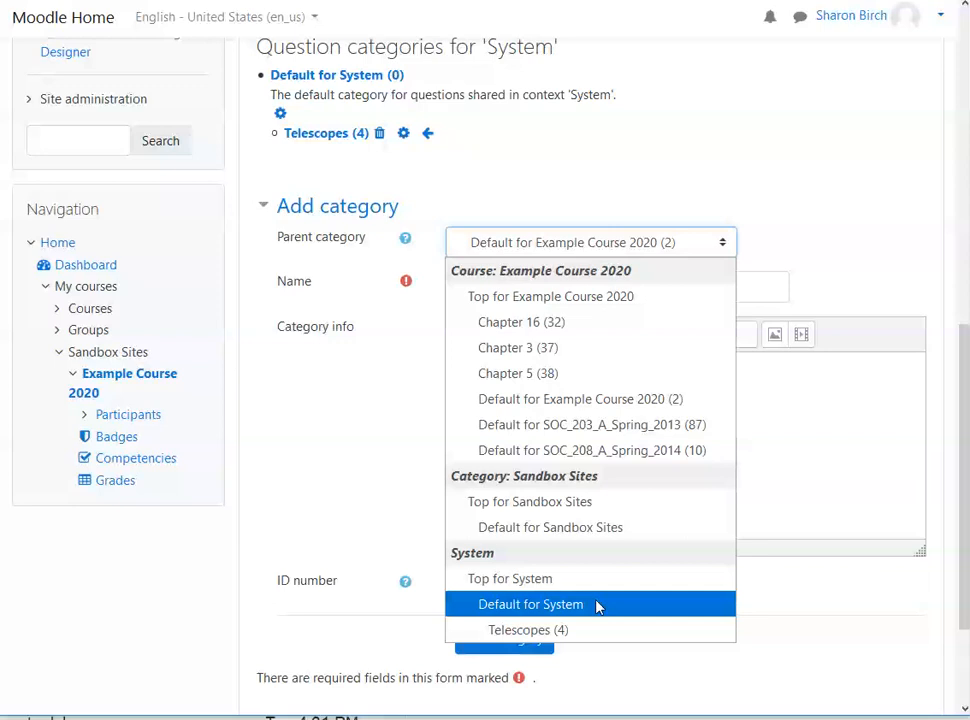
left_click(626, 296)
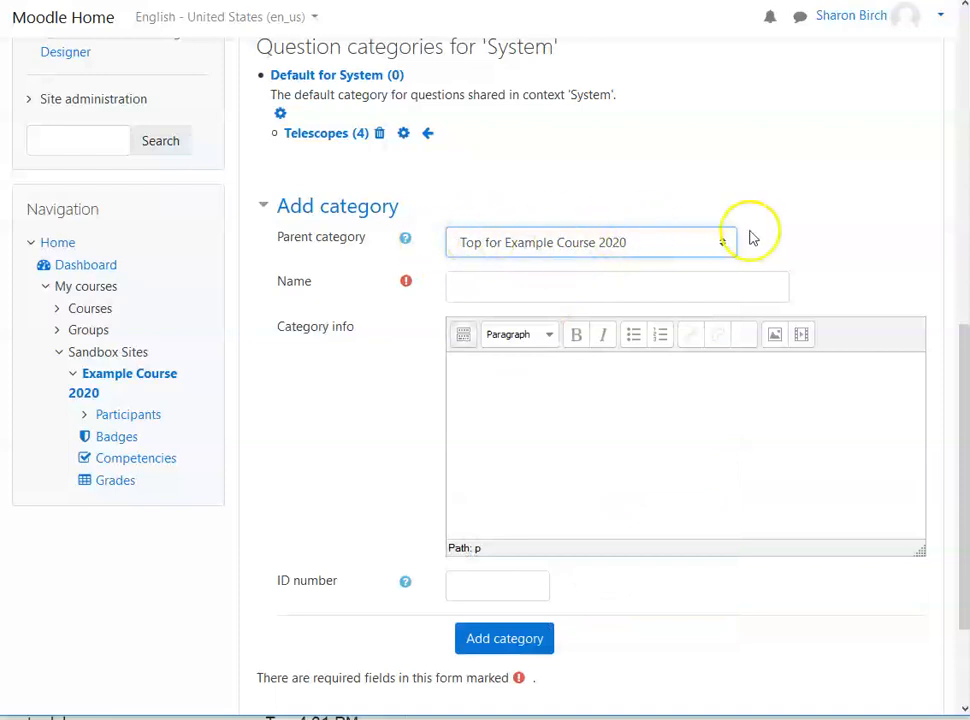
- Name the new category Summer Training, leave its category info empty, and add it
left_click(575, 287)
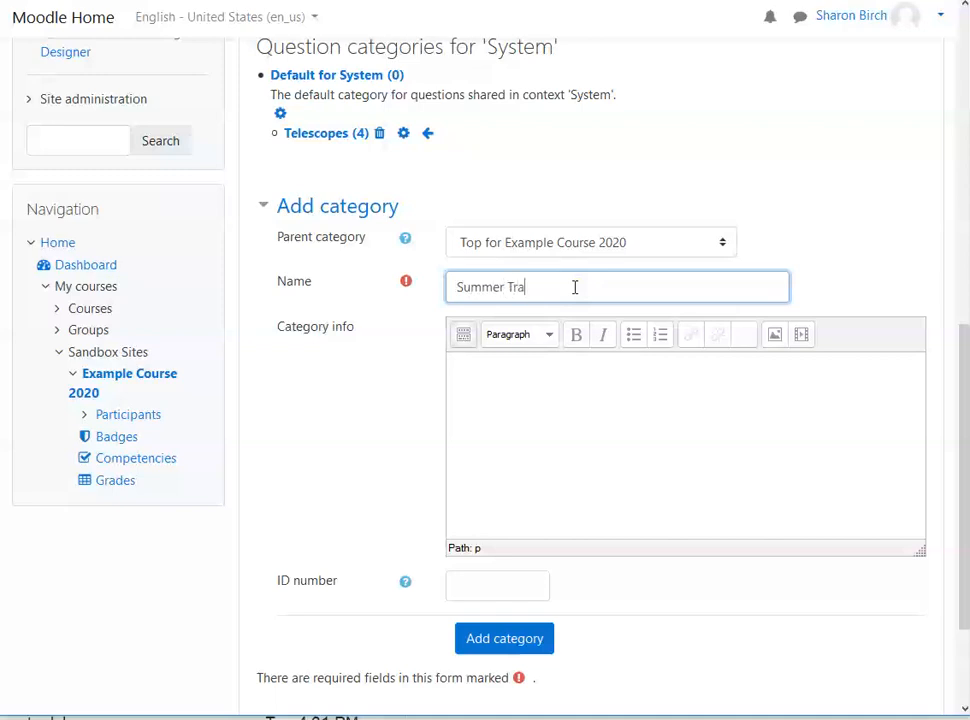
left_click(585, 379)
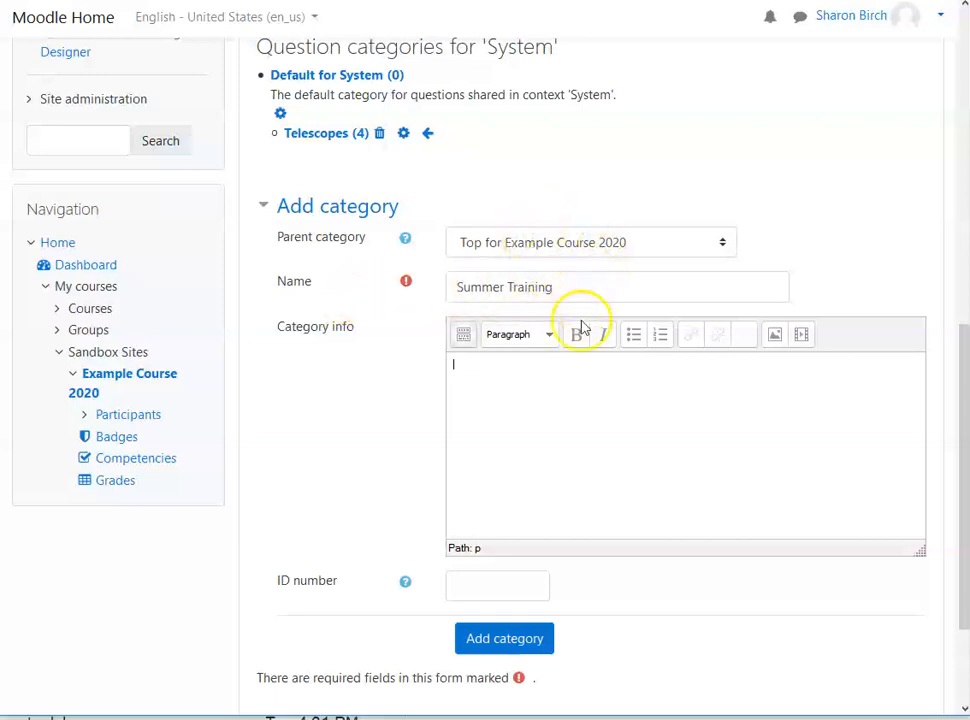
scroll(381, 524, "down", 2)
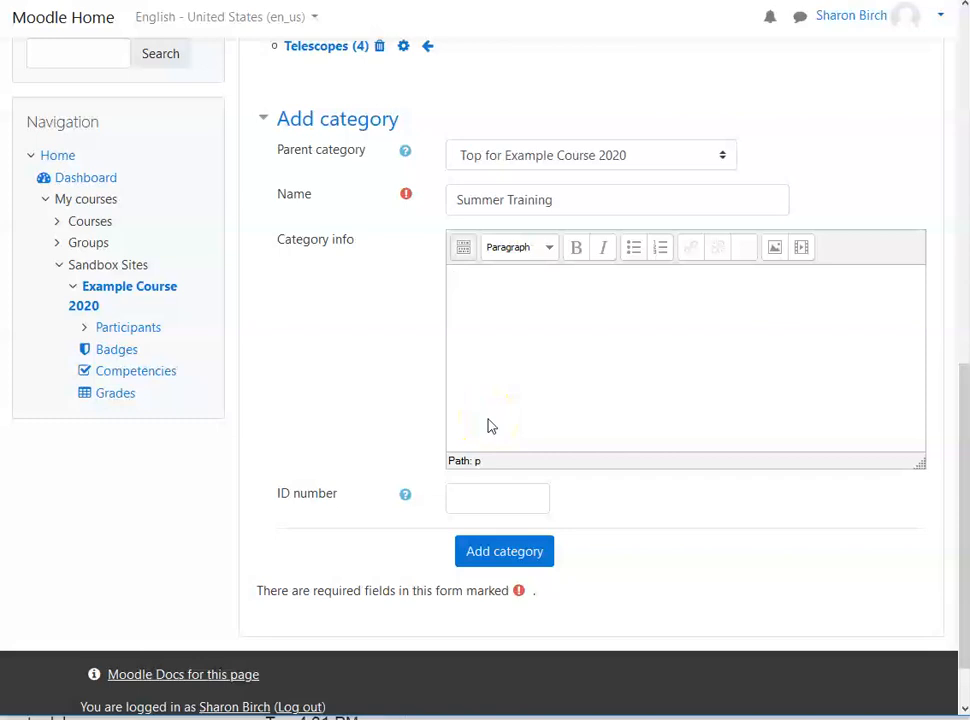
left_click(520, 556)
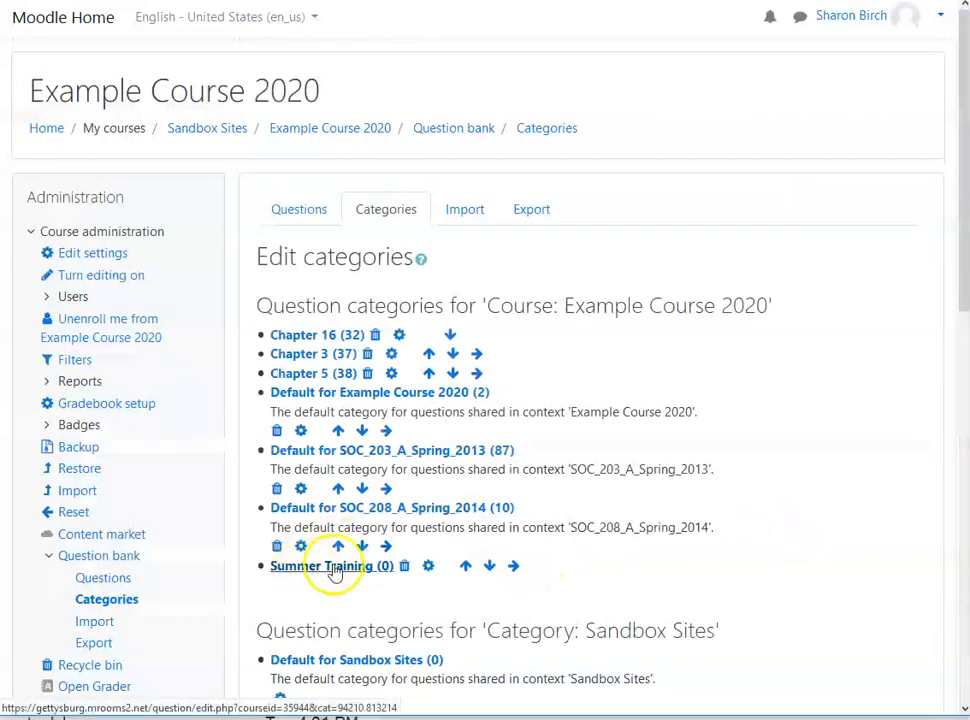
- Return to the question list and show the questions in the Summer Training category
left_click(295, 214)
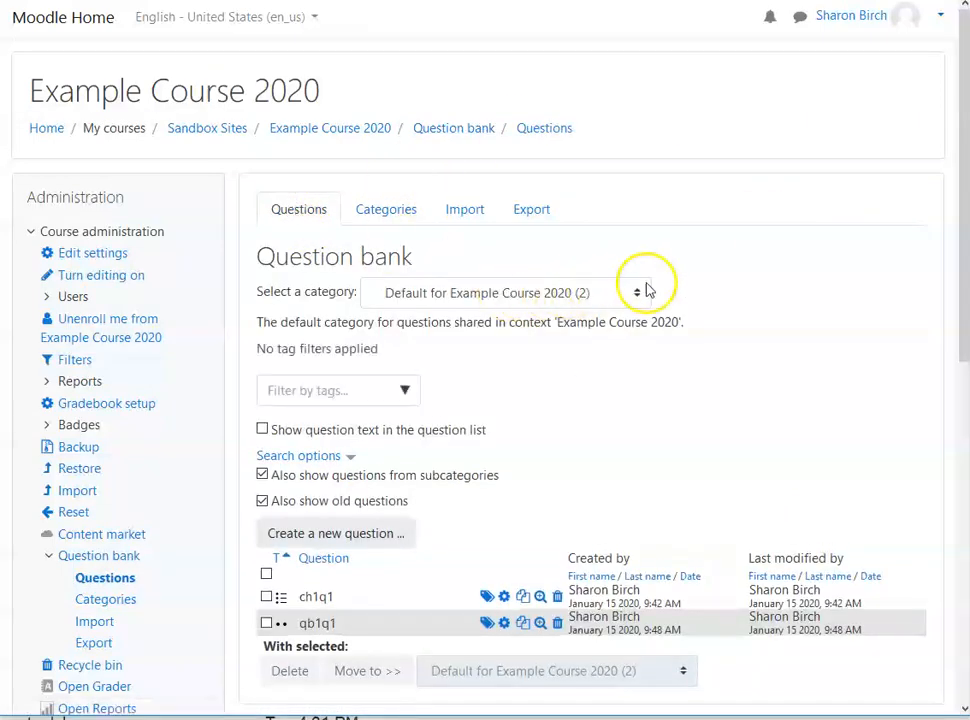
left_click(638, 292)
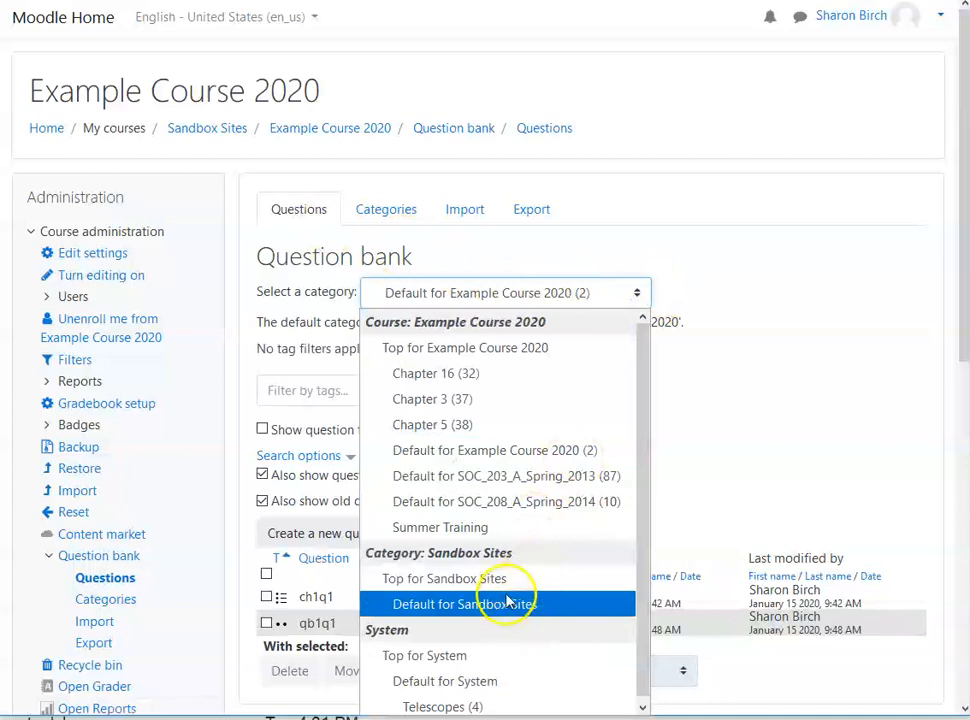
left_click(482, 527)
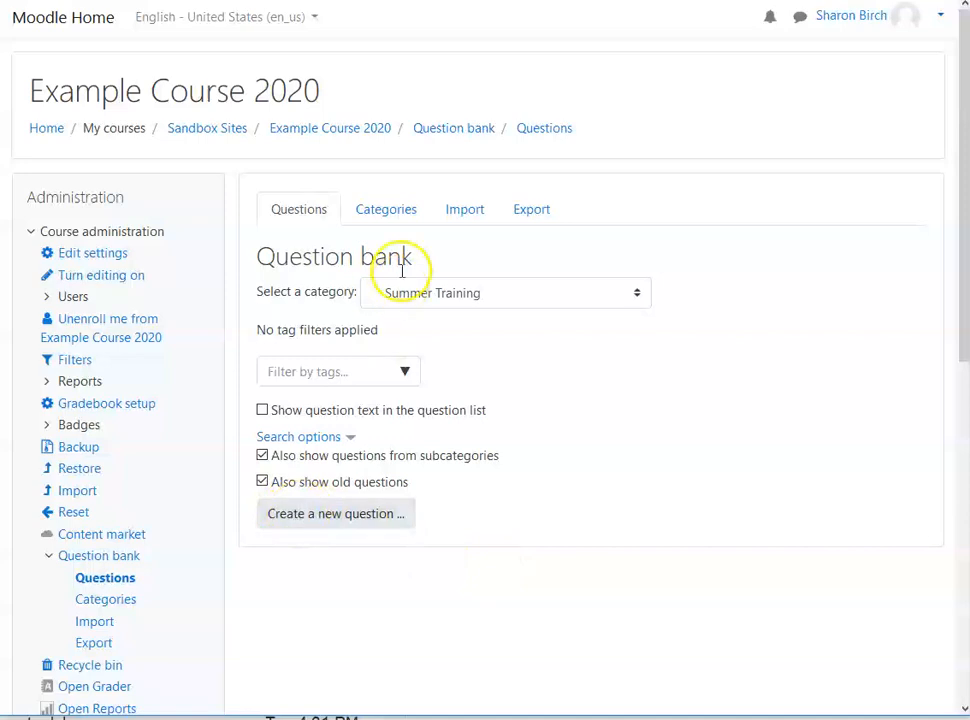
- Switch the question list to Top for Example Course 2020 and look through all its questions to the end
left_click(637, 294)
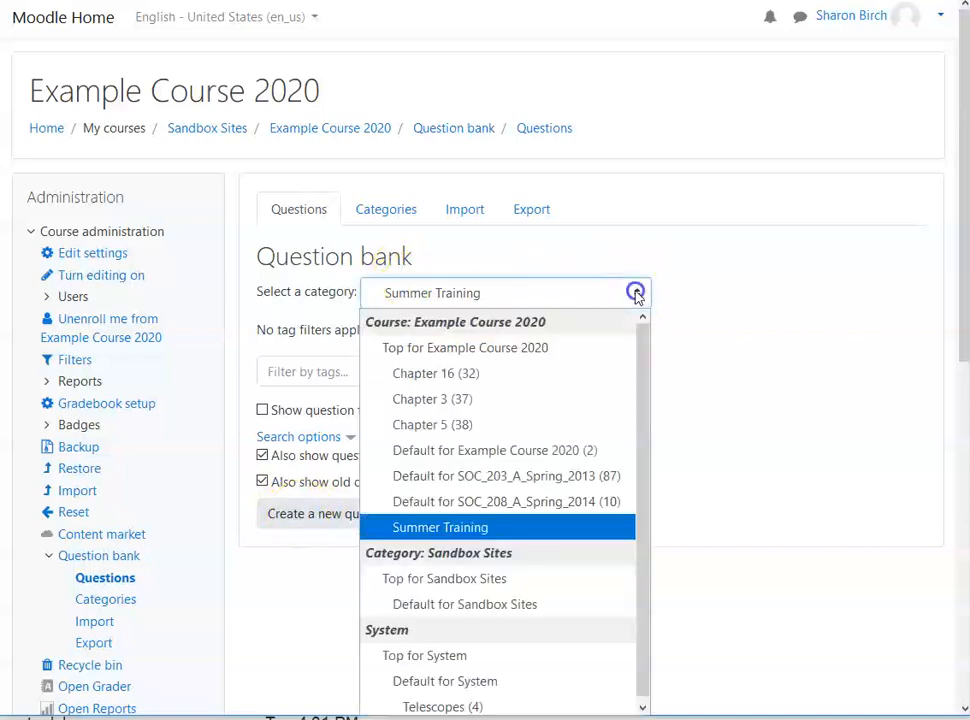
left_click(435, 348)
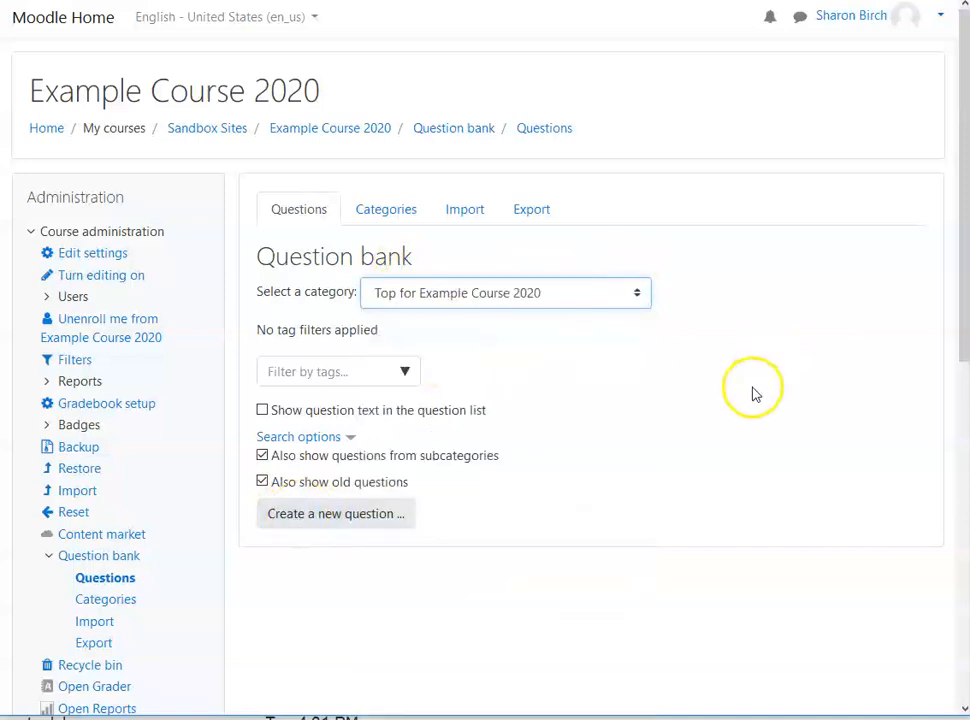
scroll(765, 317, "down", 1)
scroll(765, 317, "down", 3)
scroll(762, 309, "up", 4)
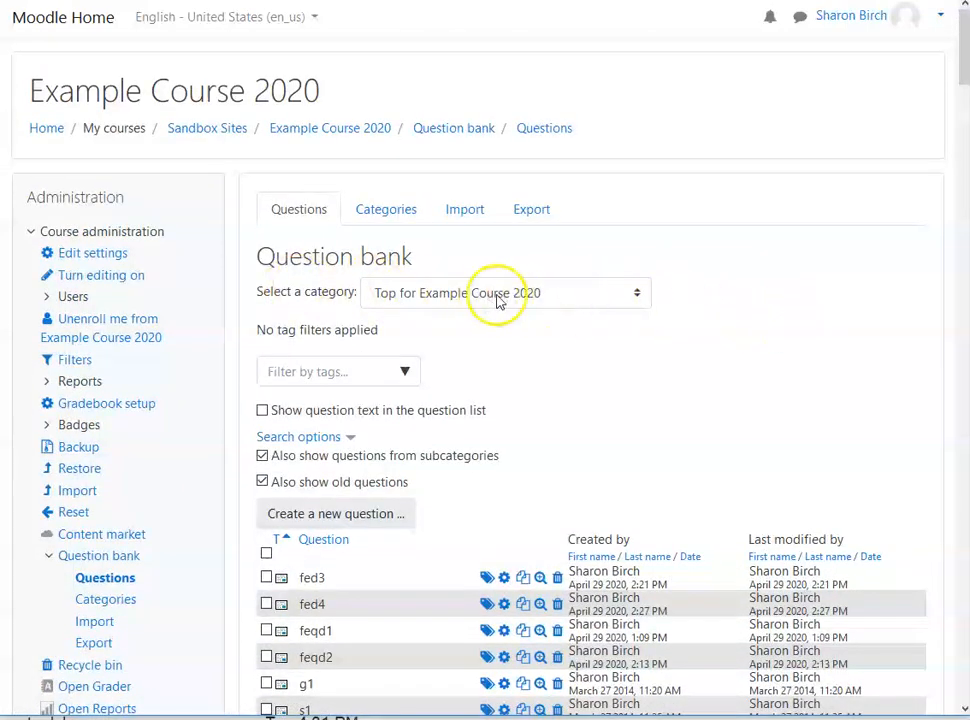
scroll(769, 307, "down", 3)
scroll(772, 303, "down", 20)
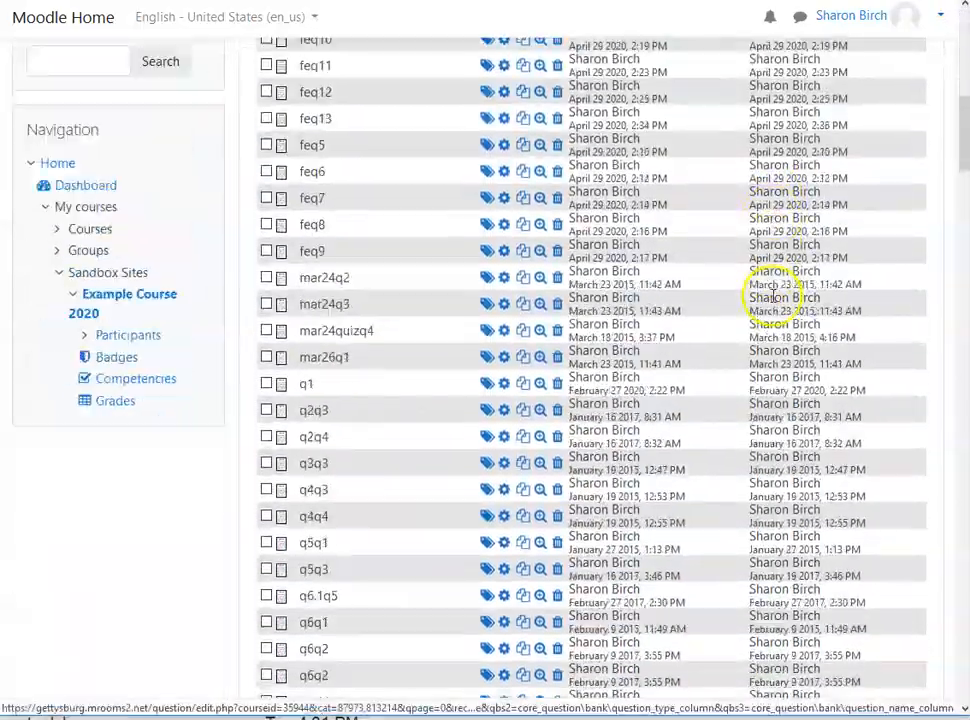
scroll(776, 270, "down", 20)
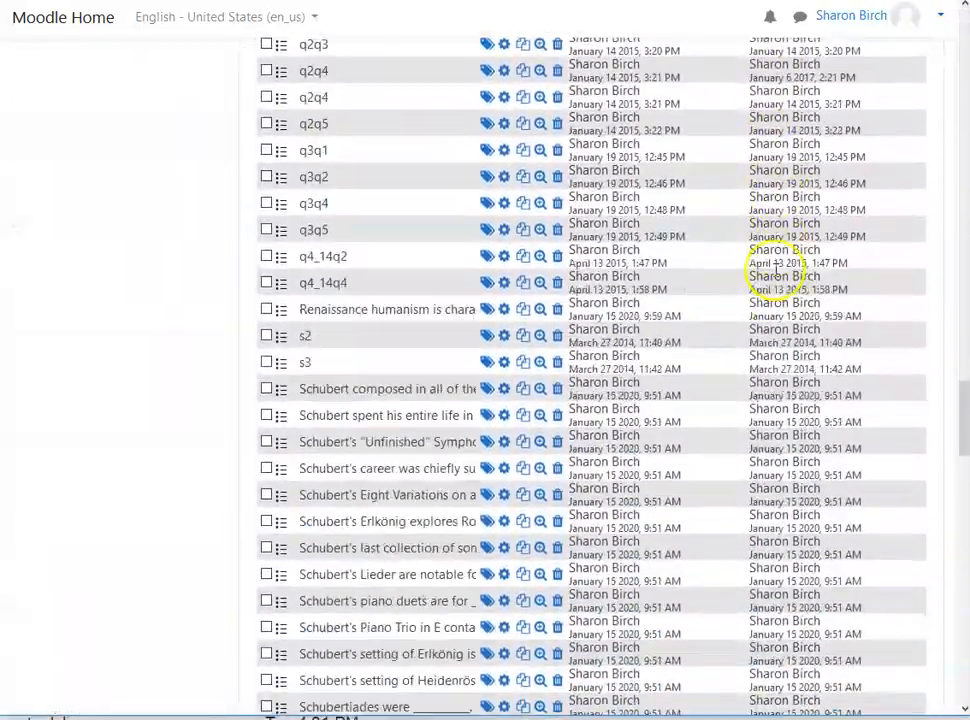
scroll(790, 295, "down", 1)
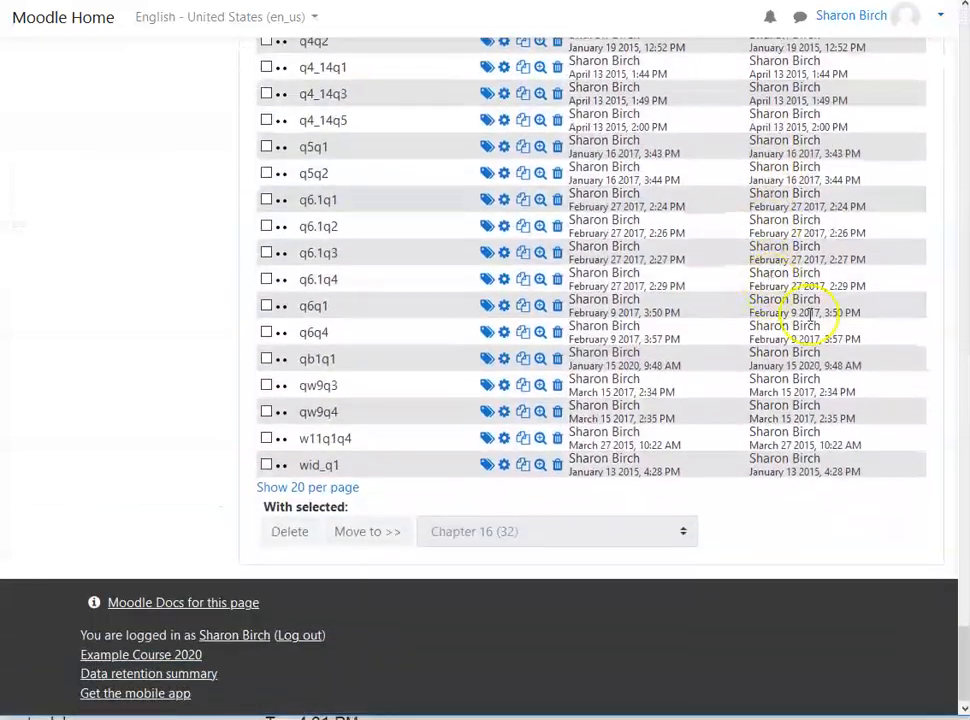
left_click_drag(960, 671, 962, 38)
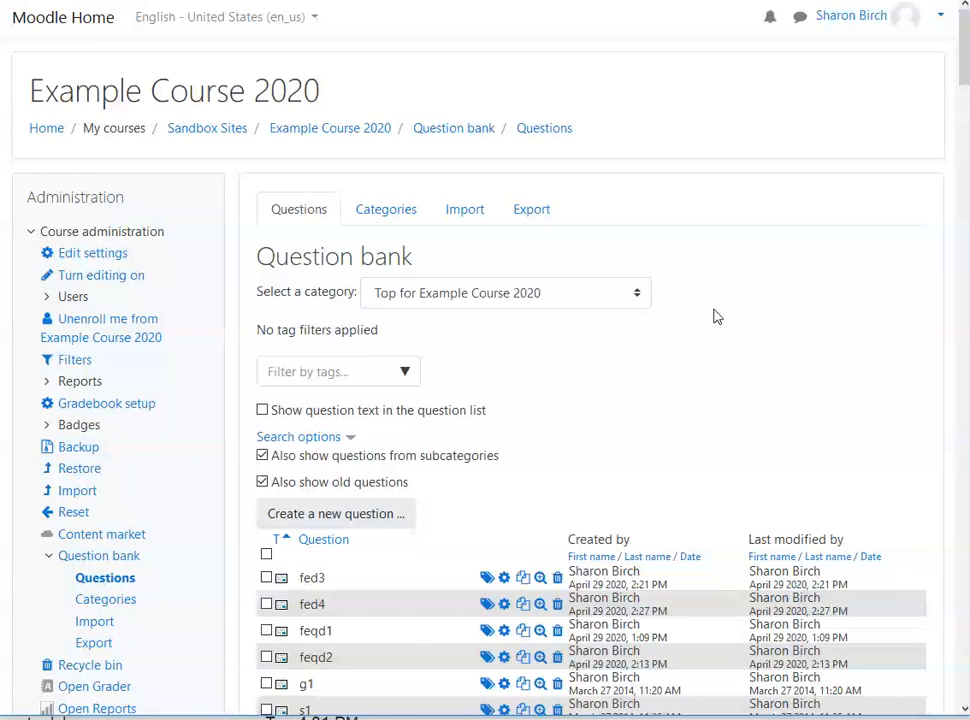
- Examine the question type icons and question names in the Top for Example Course 2020 list
scroll(487, 385, "down", 3)
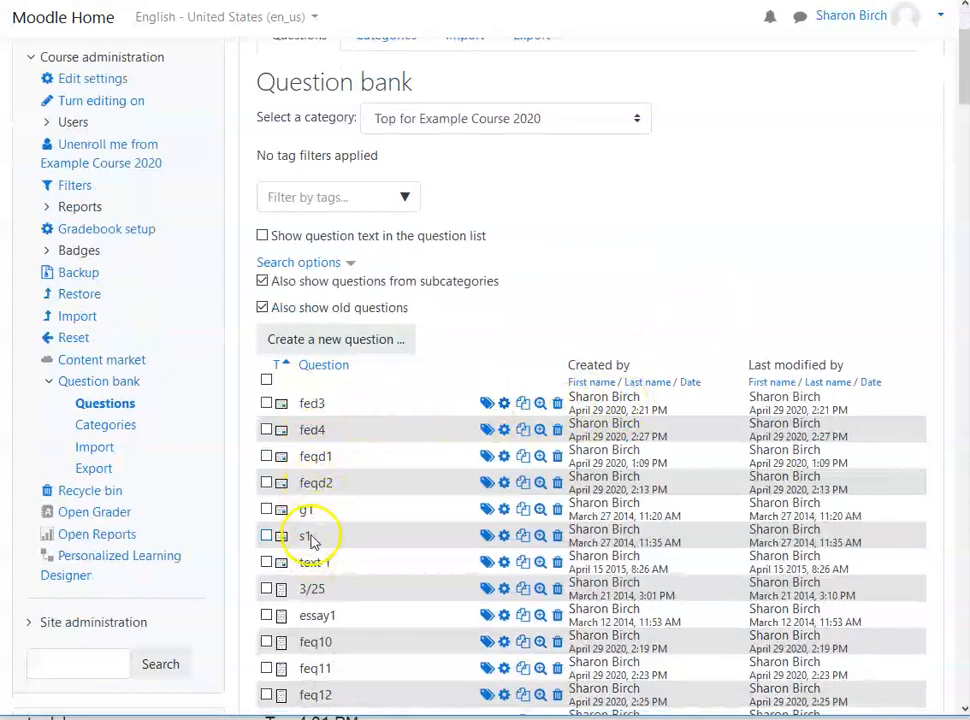
scroll(650, 310, "down", 1)
scroll(411, 550, "down", 5)
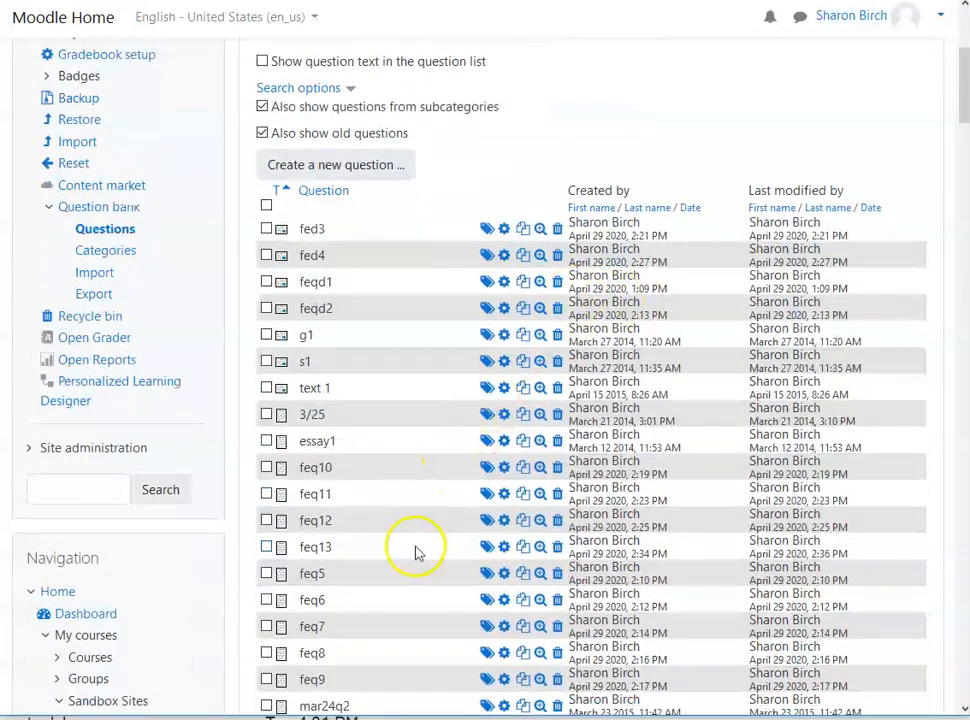
scroll(408, 530, "down", 4)
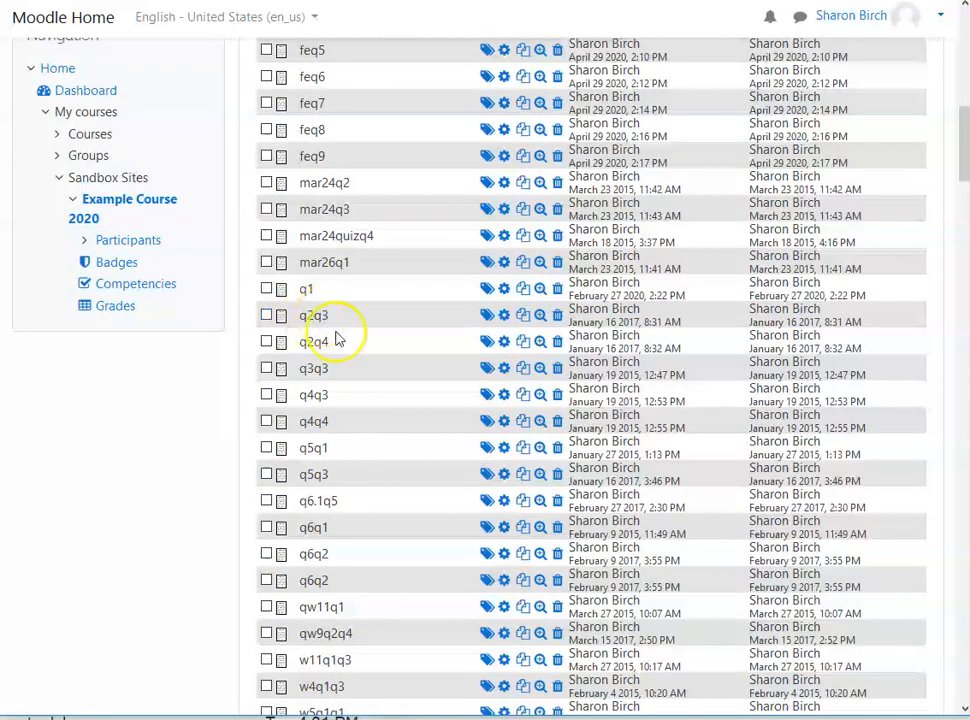
scroll(400, 418, "down", 6)
scroll(405, 455, "down", 2)
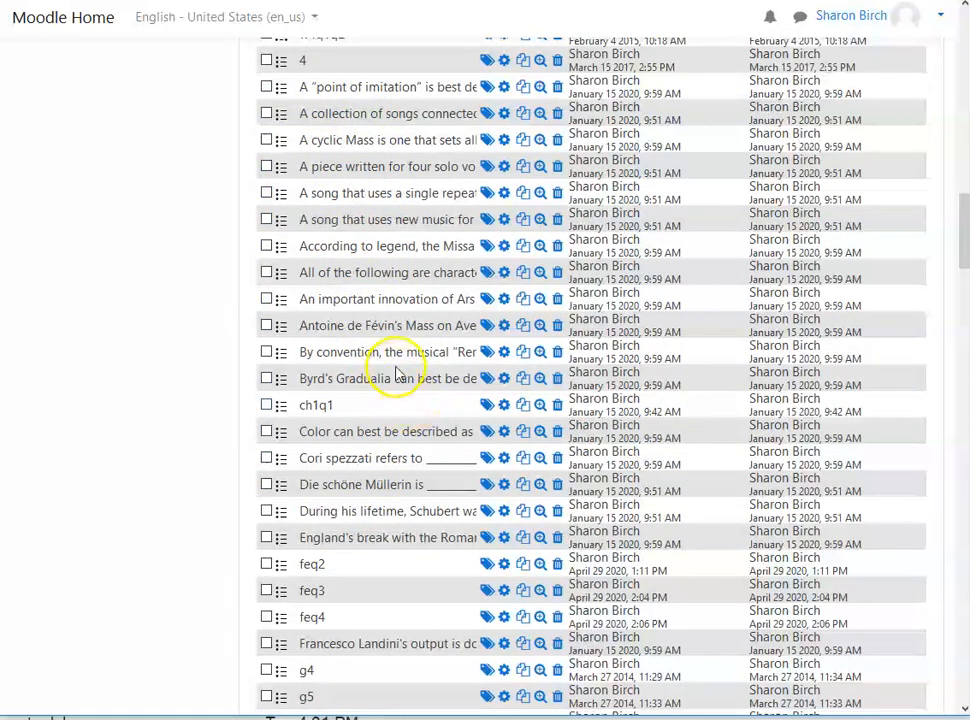
scroll(396, 290, "down", 2)
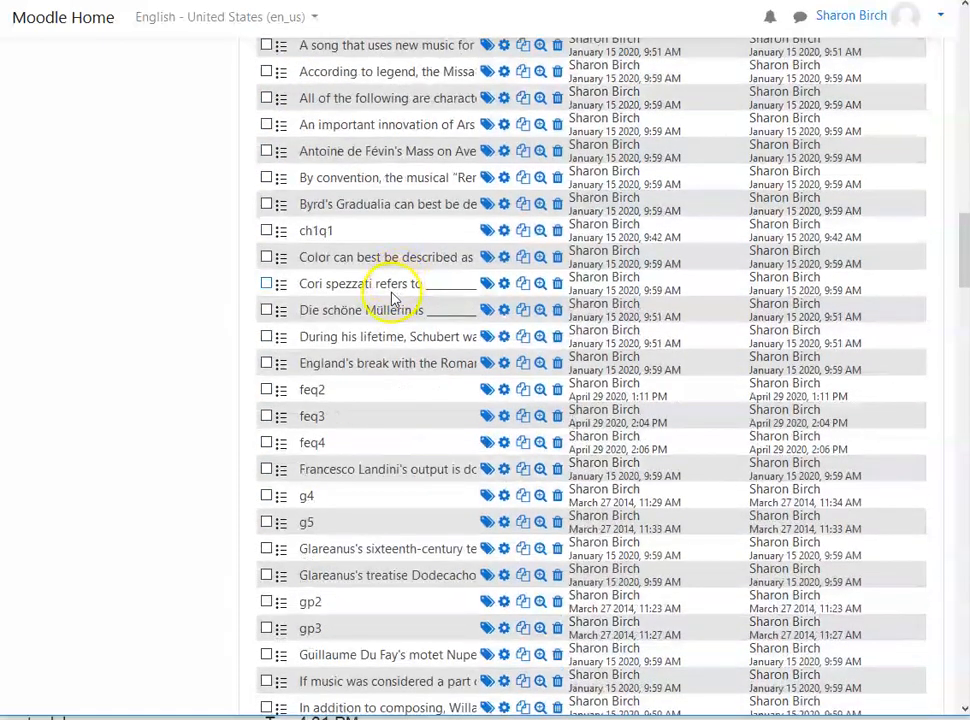
scroll(385, 330, "down", 5)
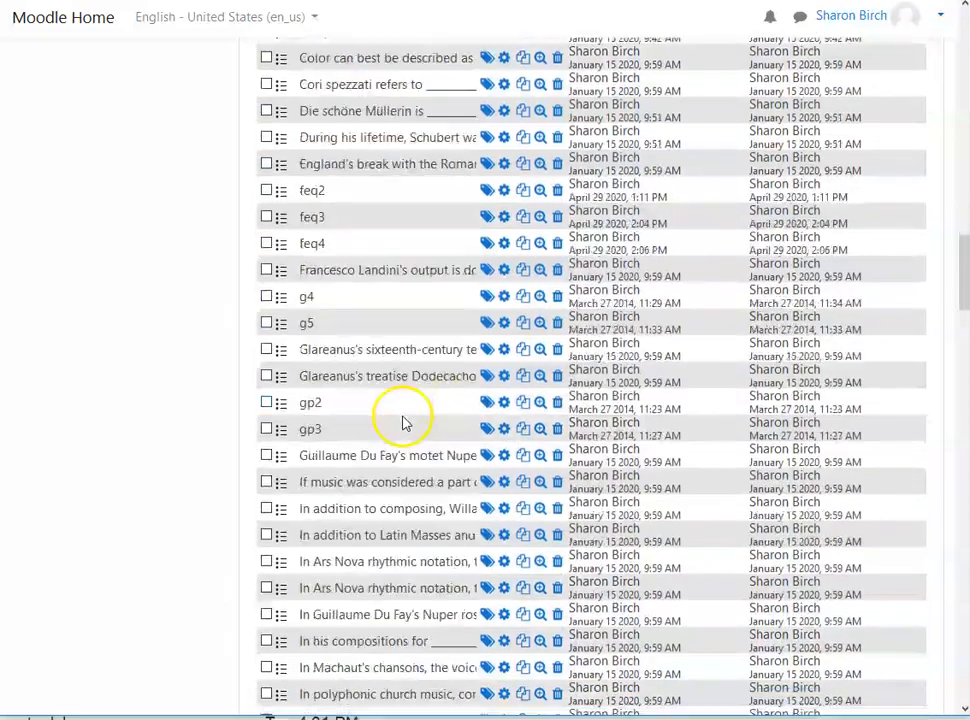
scroll(393, 337, "up", 15)
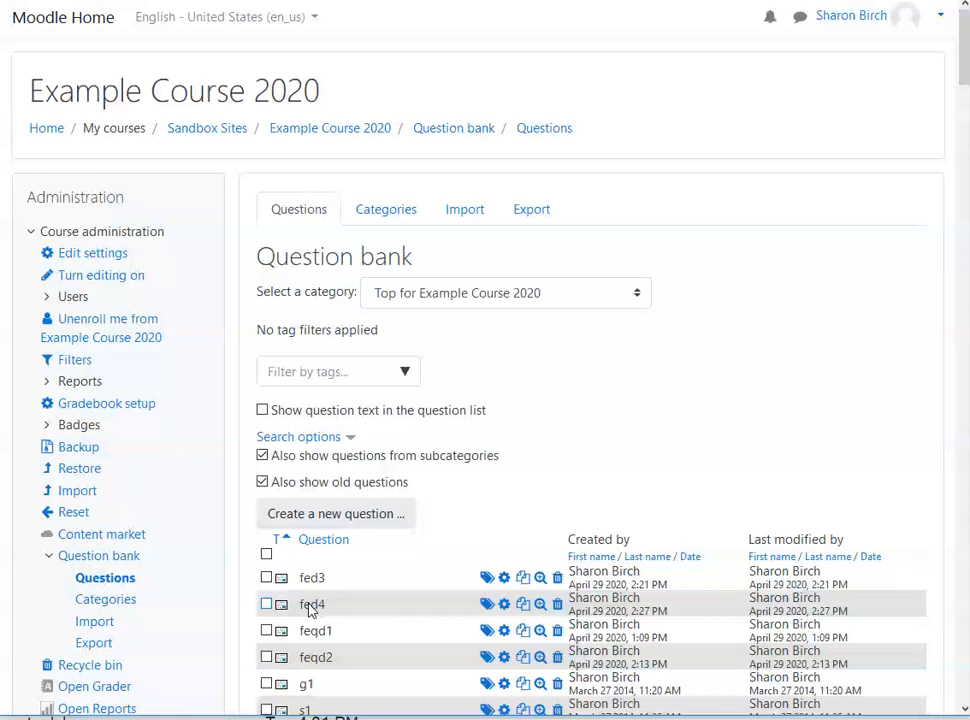
- Check which tags are available for filtering the questions and skim the beginning of the question list
left_click(405, 373)
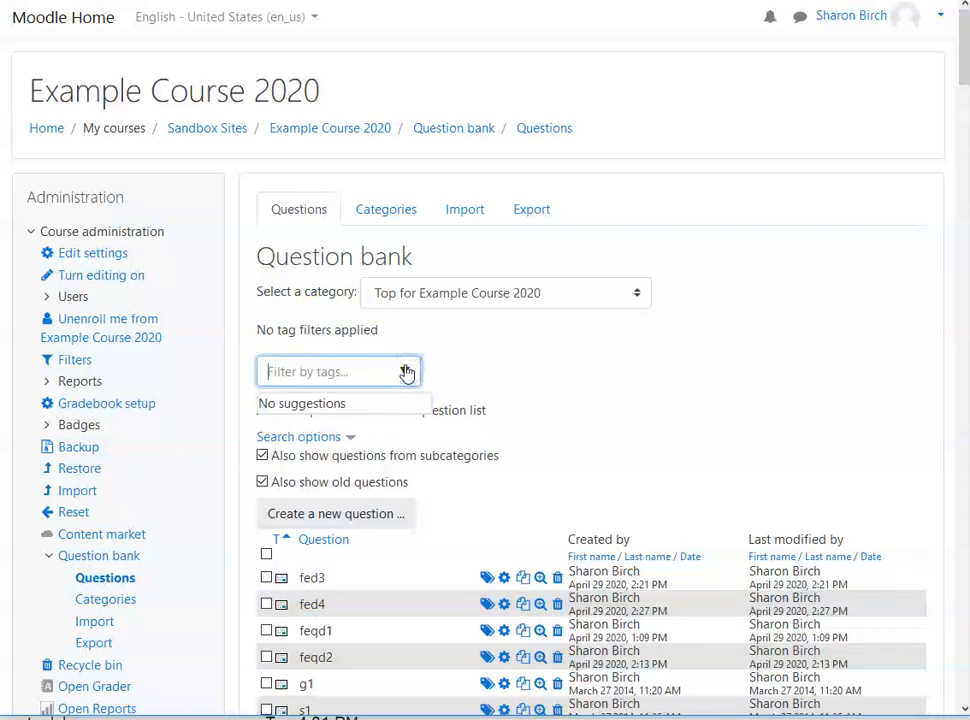
left_click(561, 344)
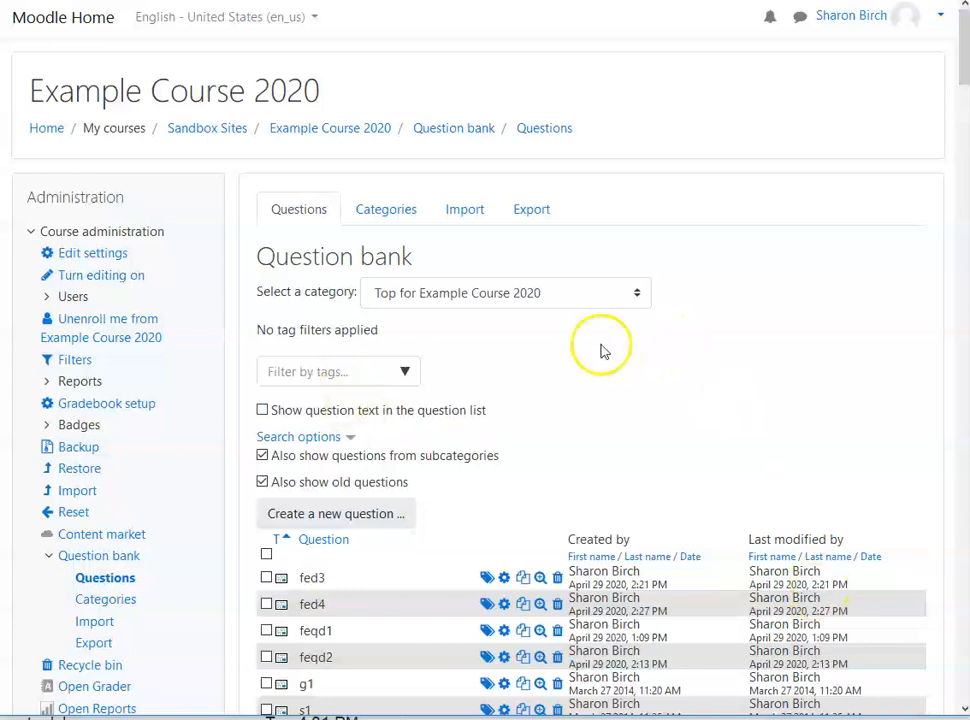
scroll(844, 346, "down", 5)
scroll(844, 346, "up", 5)
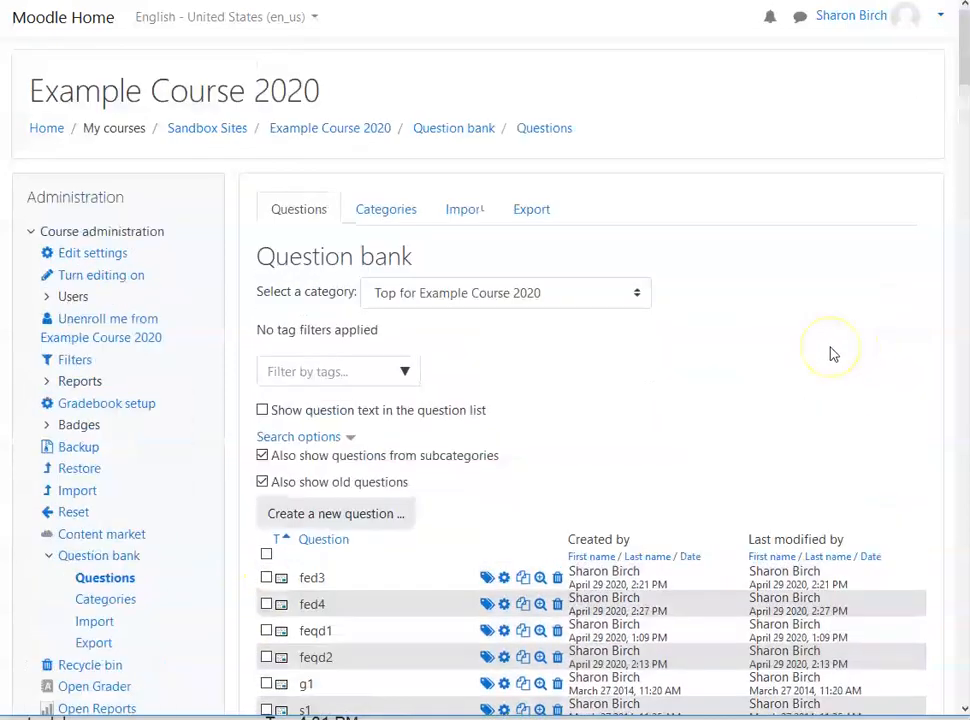
scroll(838, 349, "down", 5)
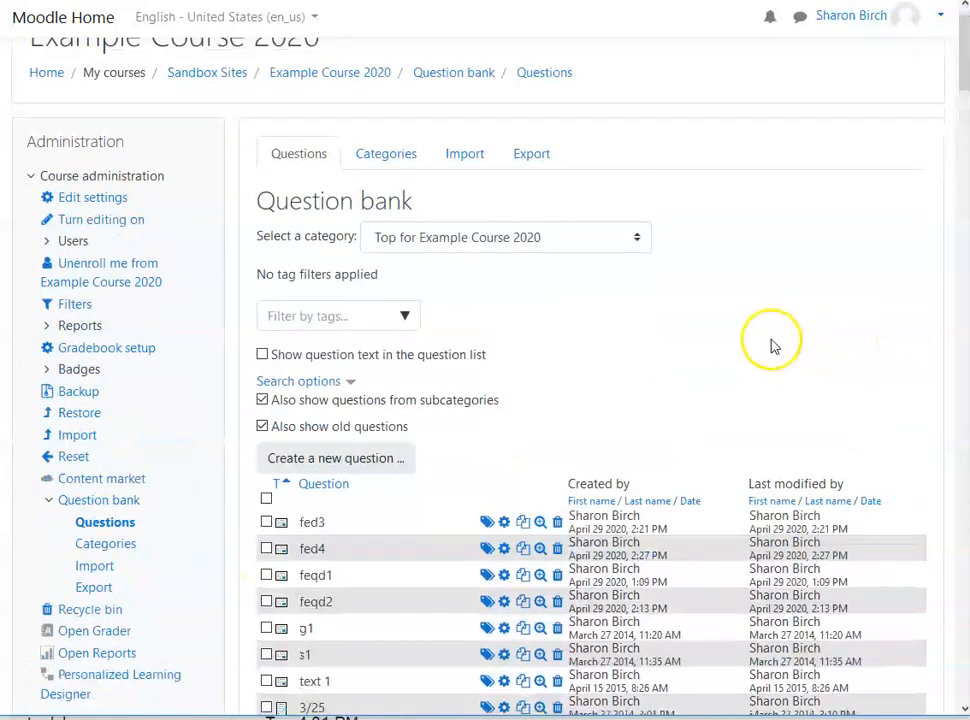
- Check which question types are offered for a new question, and close the chooser without adding one
scroll(952, 282, "up", 5)
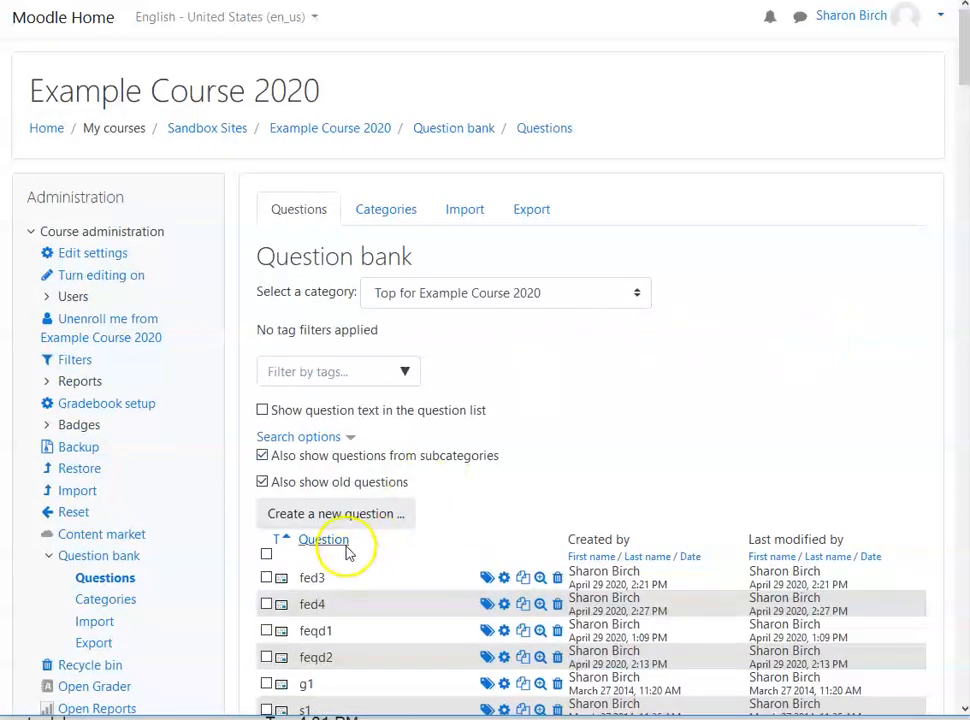
left_click(368, 517)
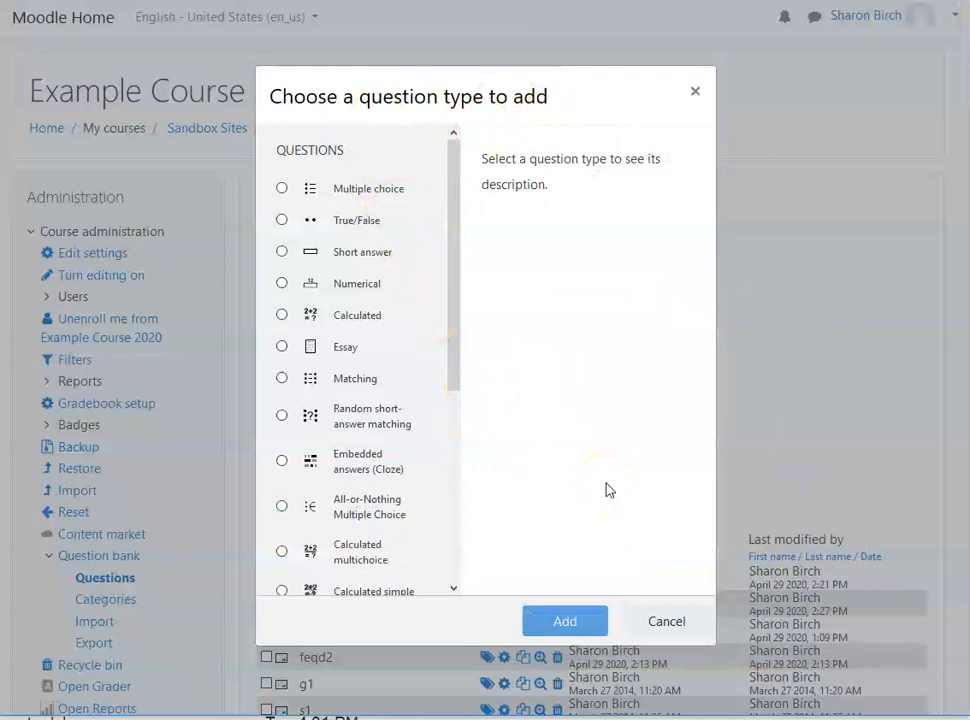
left_click(668, 623)
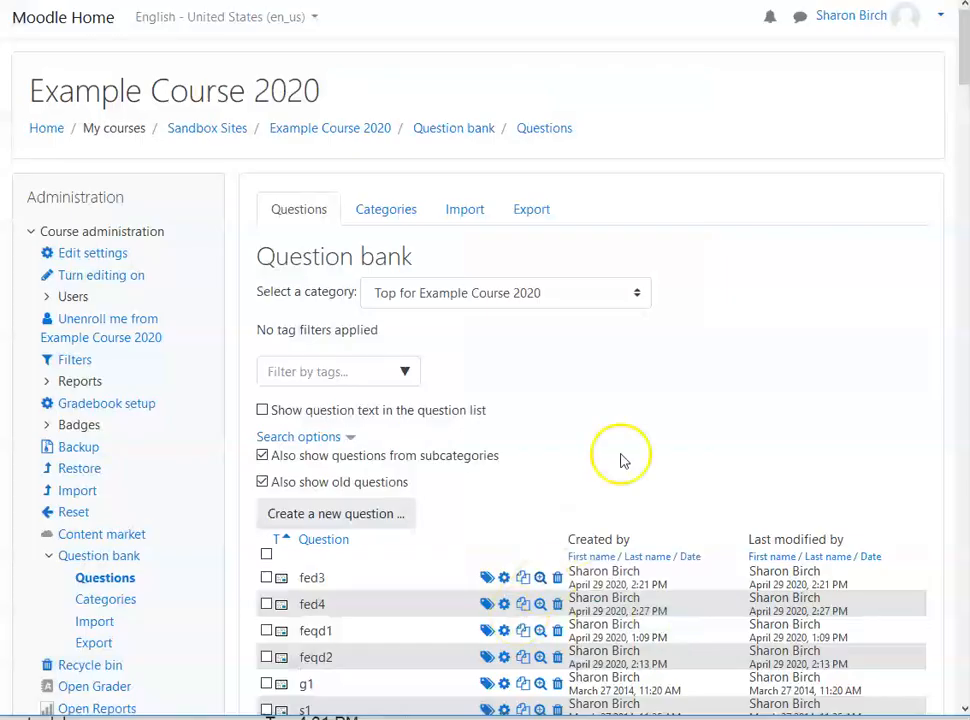
- Examine the questions in the Top for Example Course 2020 list and the action icons beside each one
scroll(719, 379, "down", 9)
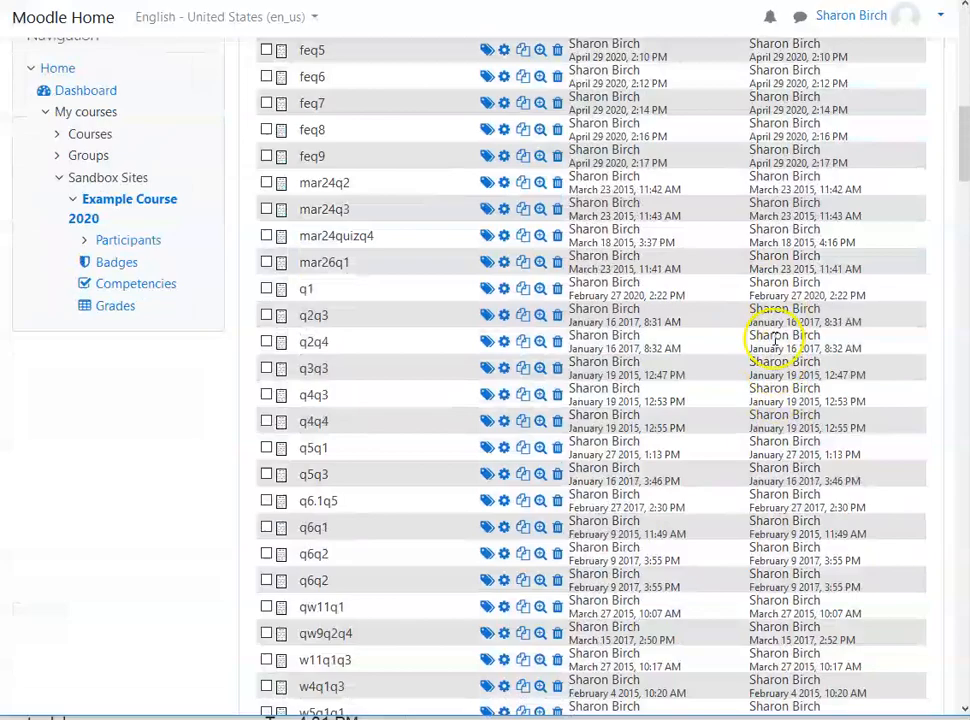
scroll(775, 340, "down", 10)
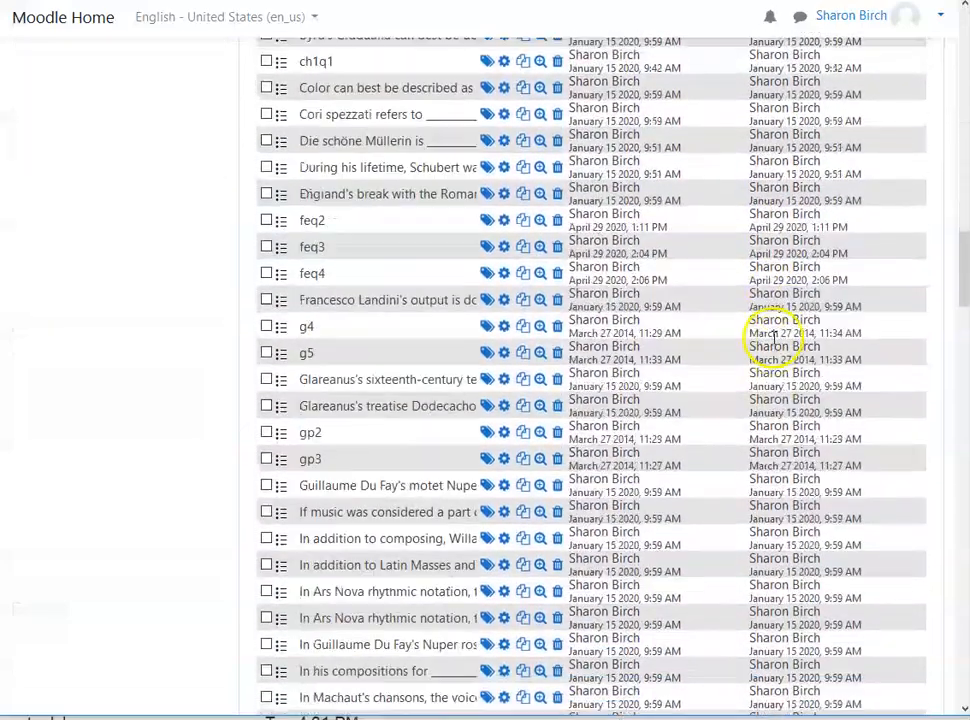
scroll(775, 340, "down", 10)
scroll(775, 328, "down", 6)
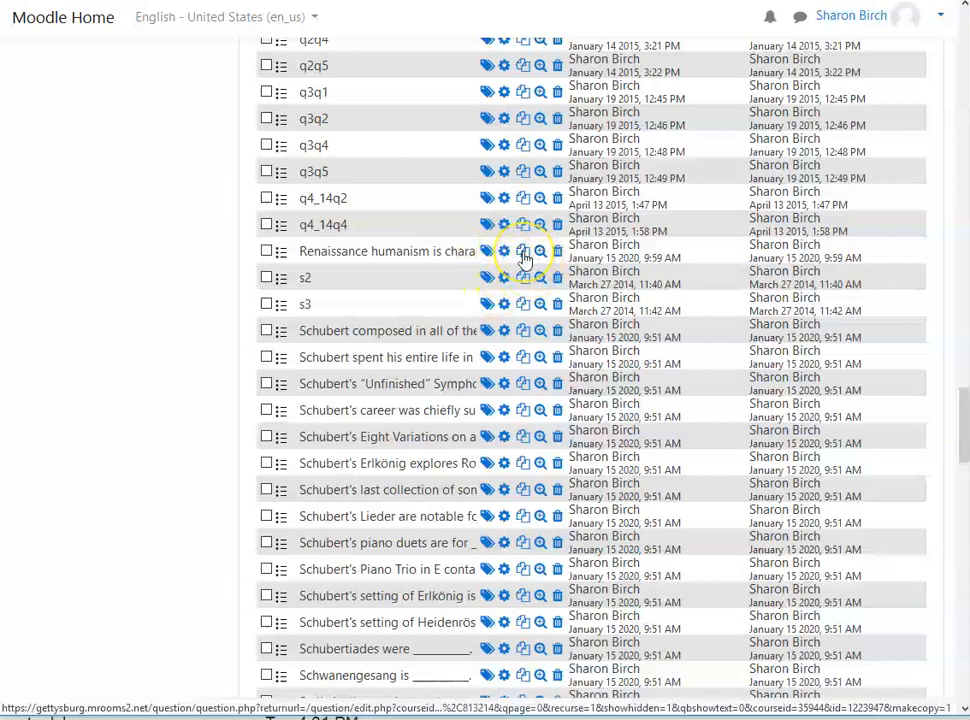
left_click_drag(965, 455, 962, 40)
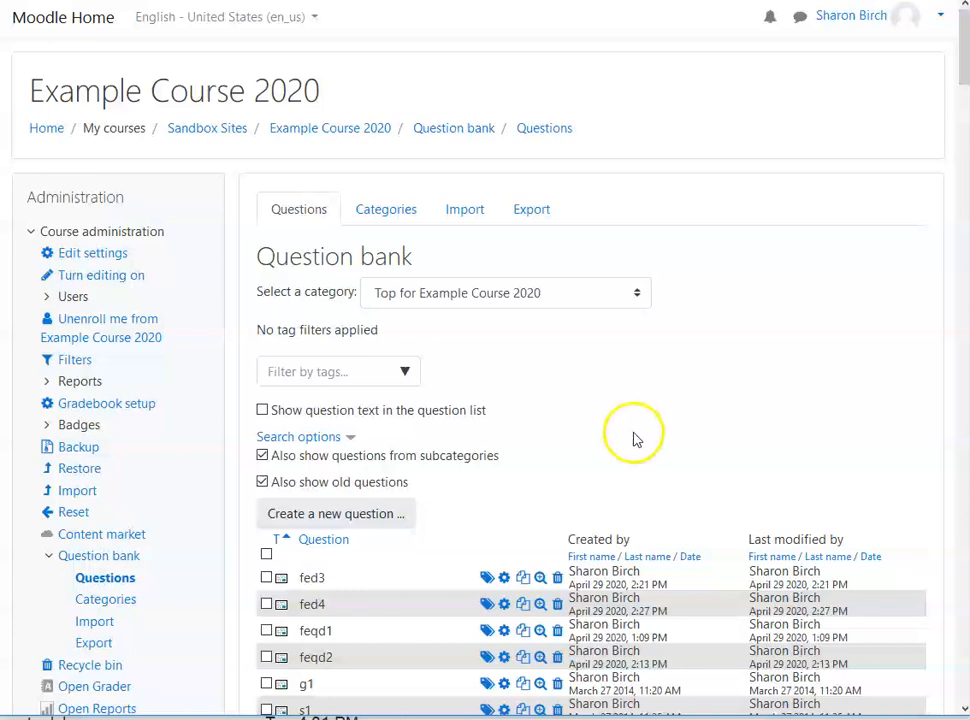
scroll(634, 423, "down", 3)
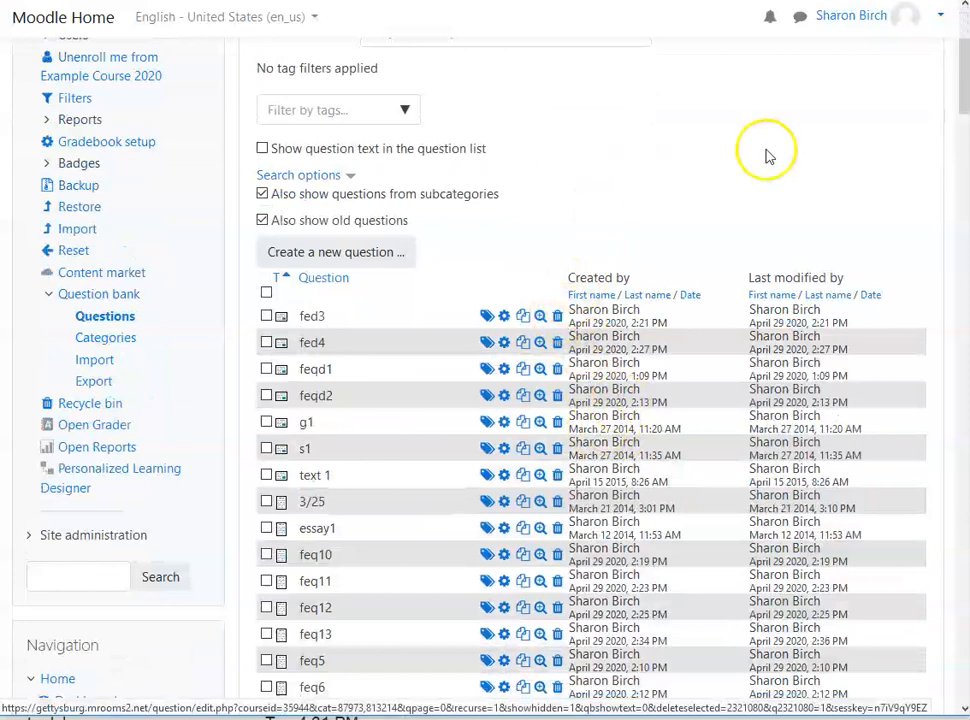
scroll(790, 170, "up", 3)
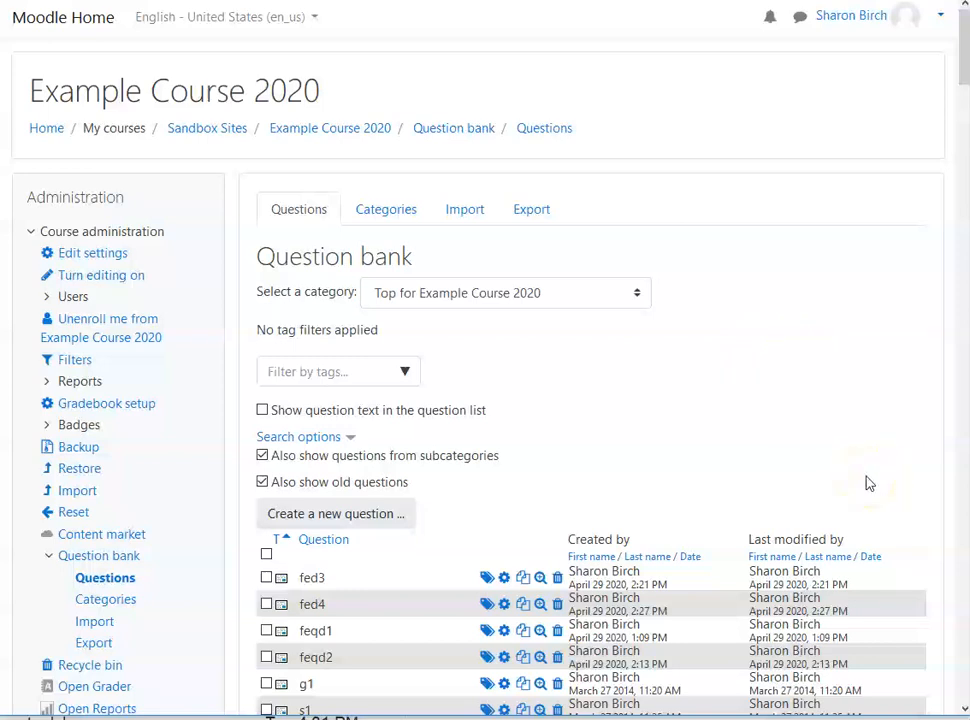
- Return to the Example Course 2020 page and open Quiz 3 under Topic 3 for editing its questions
left_click(330, 126)
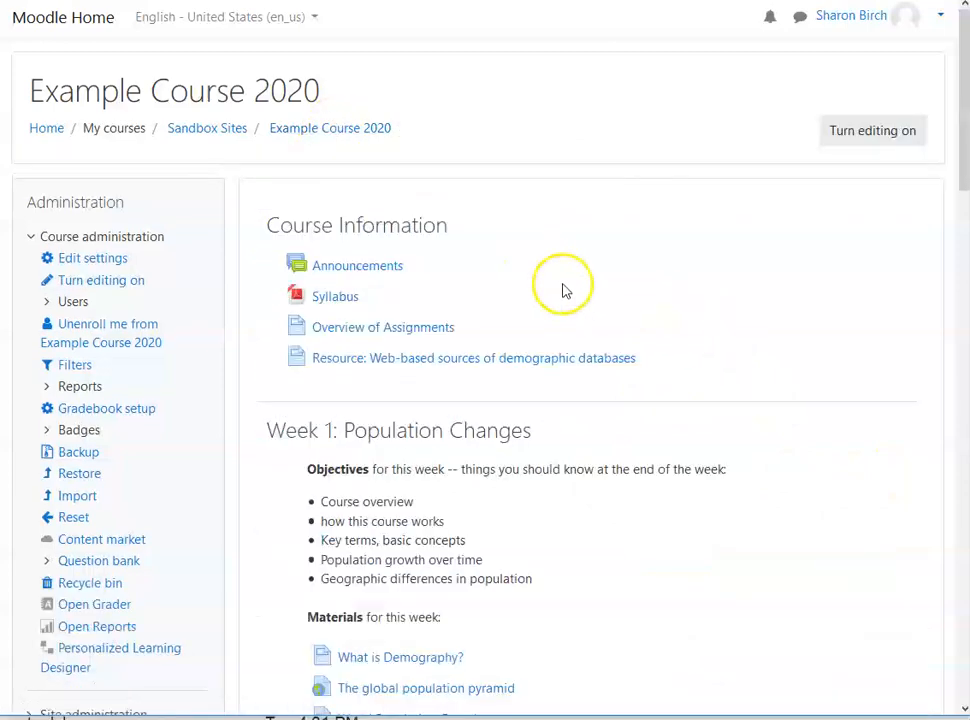
scroll(562, 291, "down", 5)
scroll(573, 298, "down", 7)
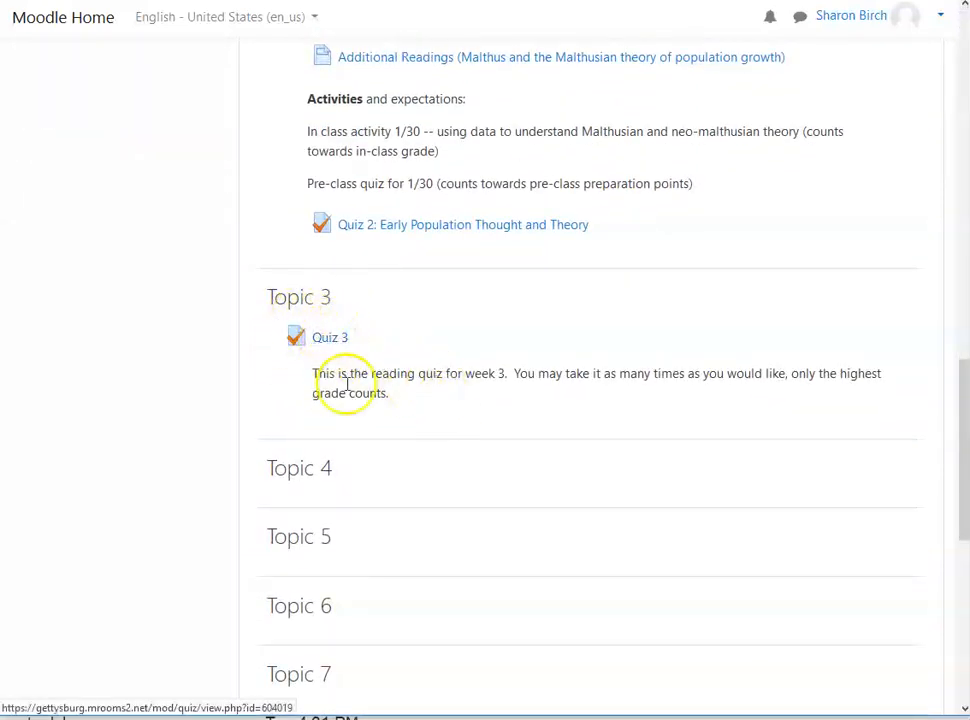
left_click(407, 355)
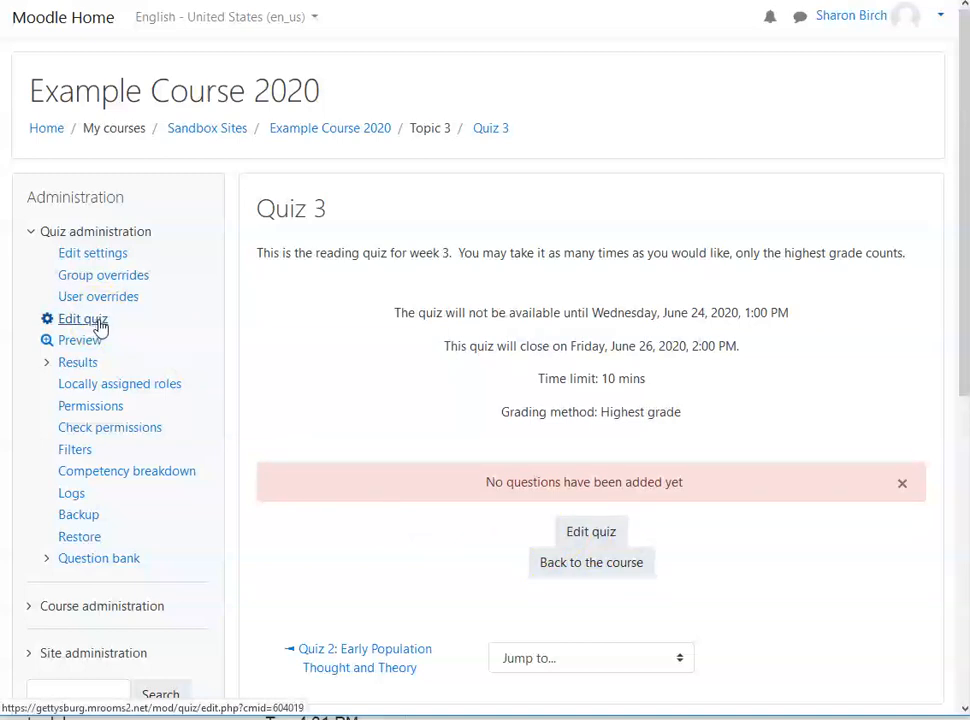
left_click(588, 533)
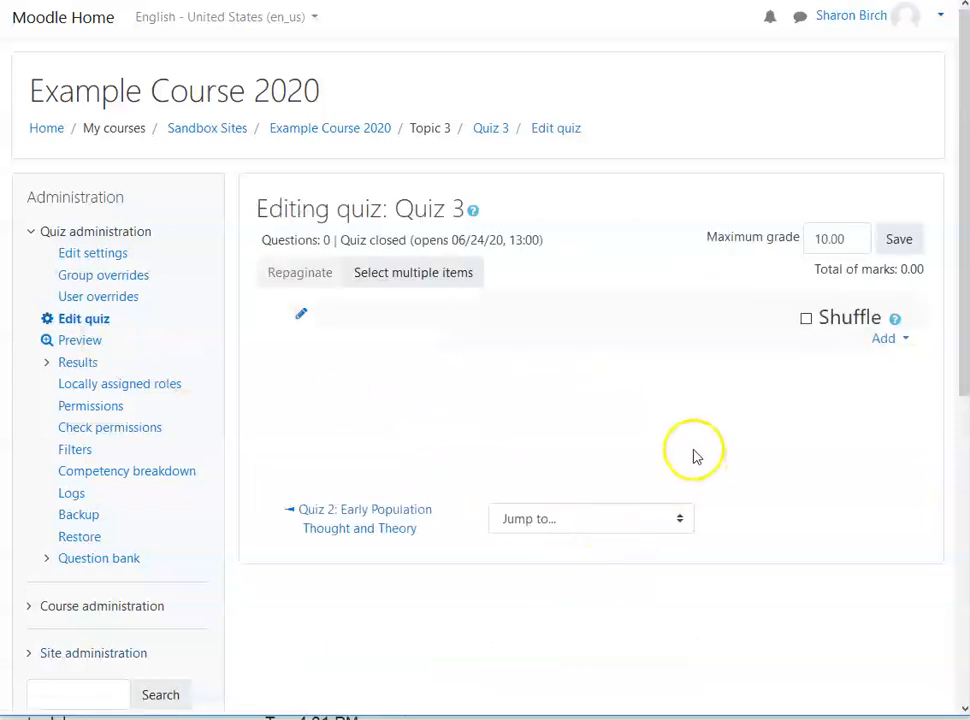
- Start adding questions from the question bank to Quiz 3 and look through the Default for SOC_203_A_Spring_2013 category
left_click(898, 339)
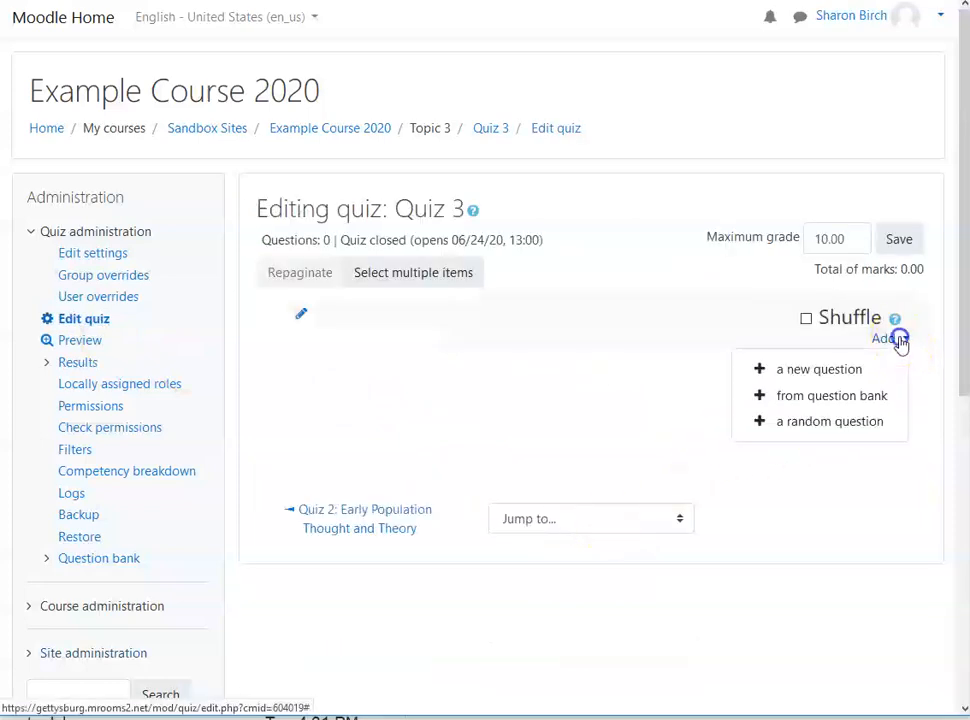
left_click(825, 400)
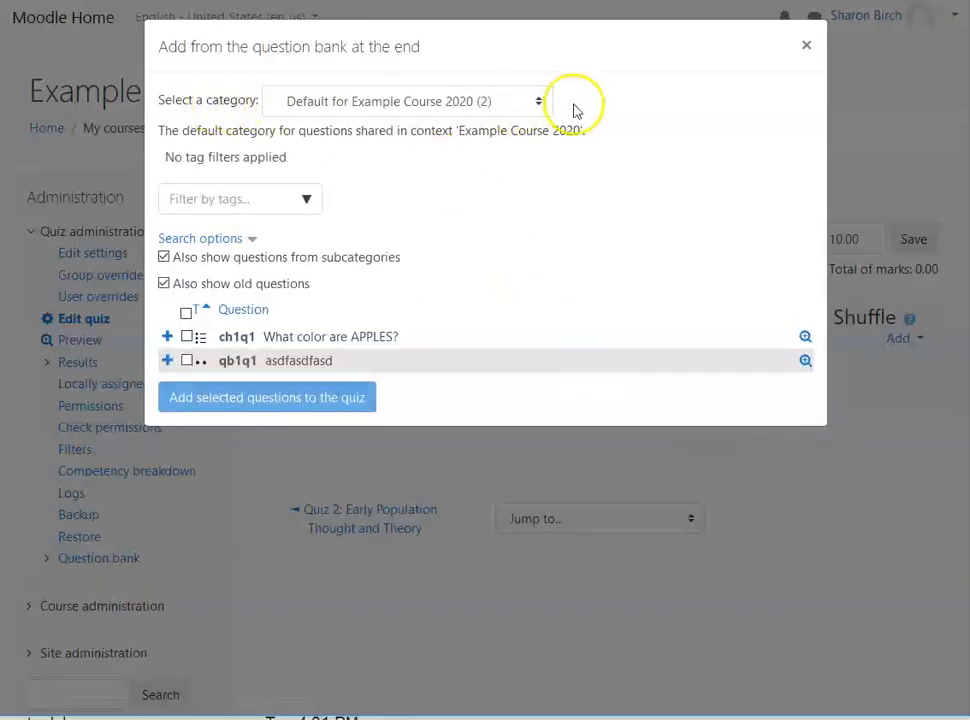
left_click(541, 103)
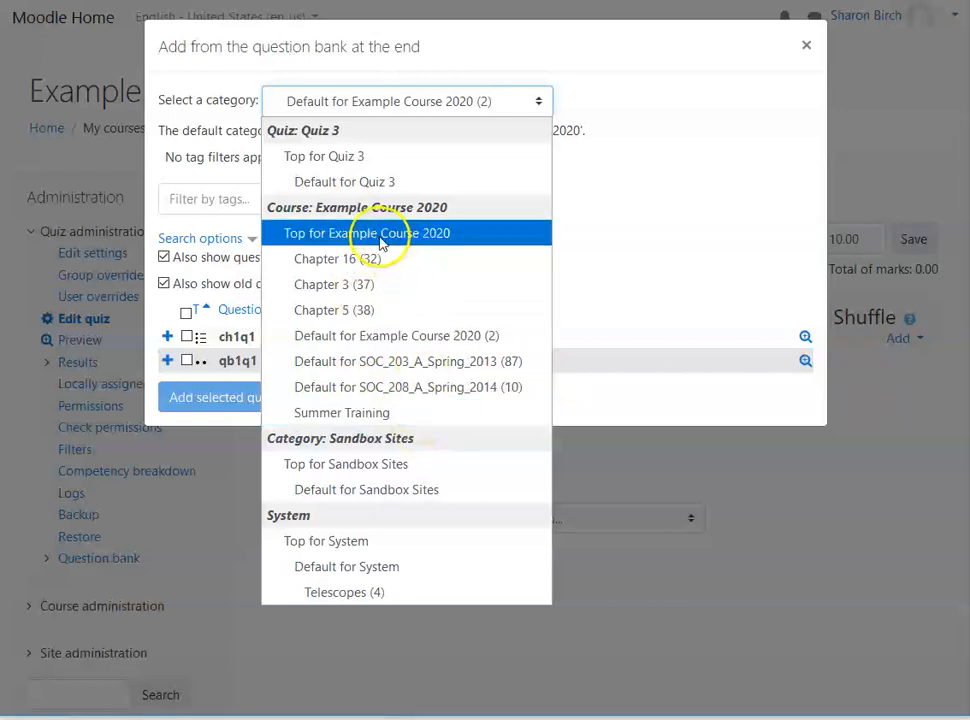
left_click(430, 362)
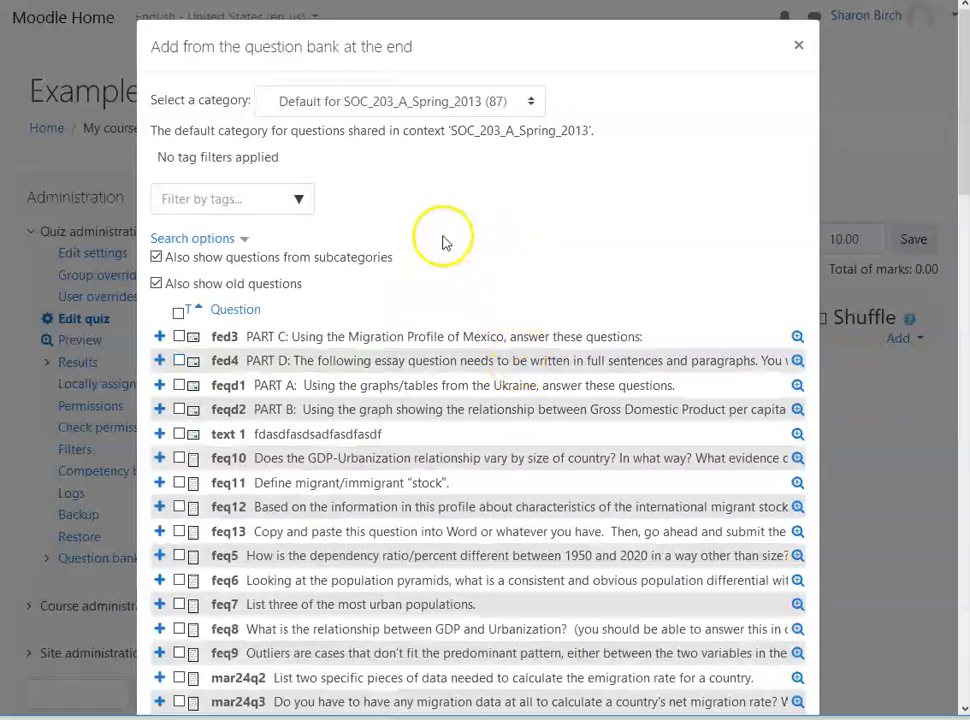
scroll(459, 268, "down", 5)
scroll(522, 268, "down", 13)
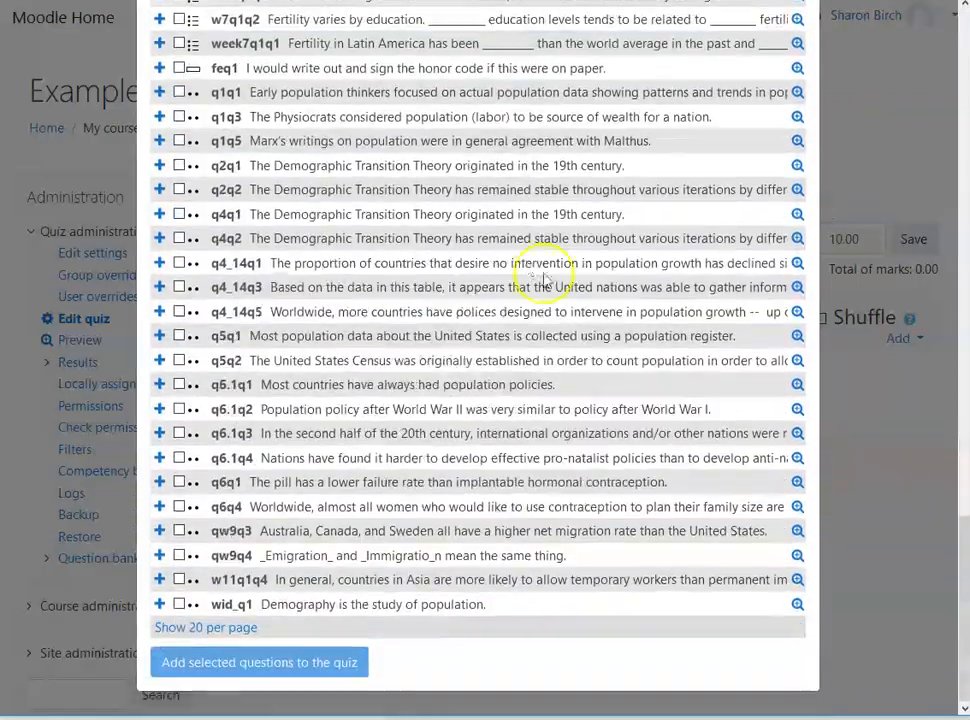
scroll(481, 277, "up", 15)
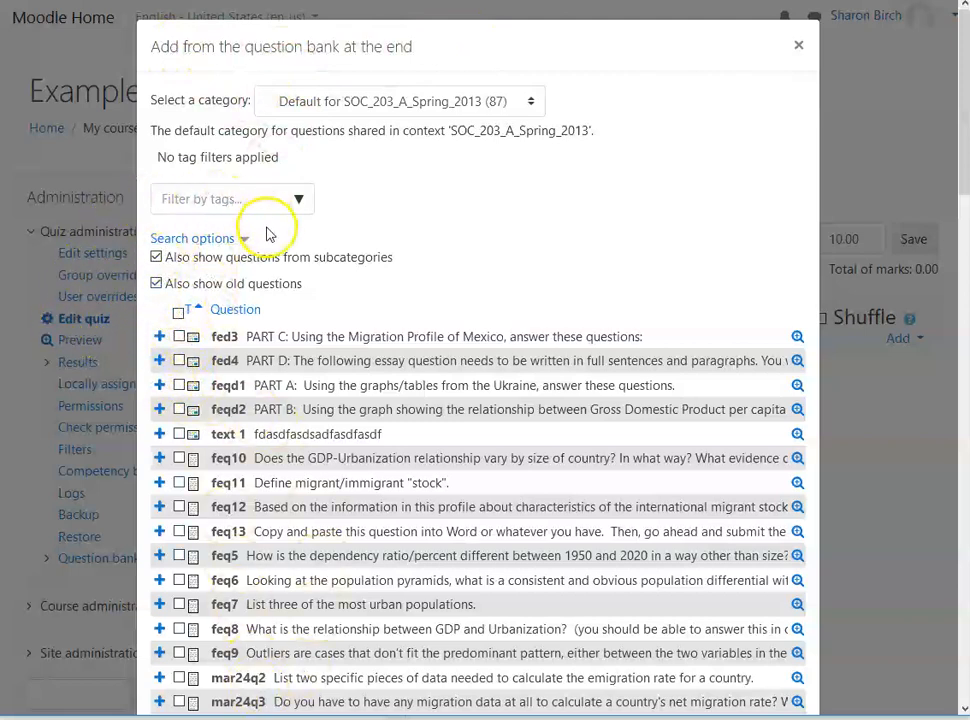
- Add the question fed3 about the Migration Profile of Mexico to Quiz 3
left_click(179, 337)
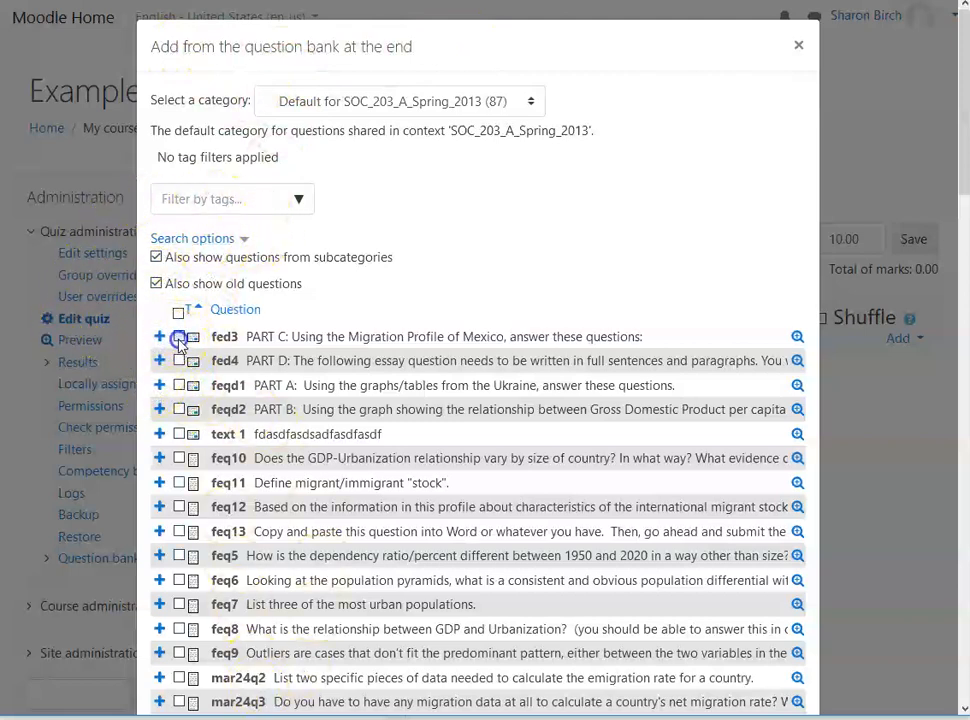
scroll(660, 330, "down", 20)
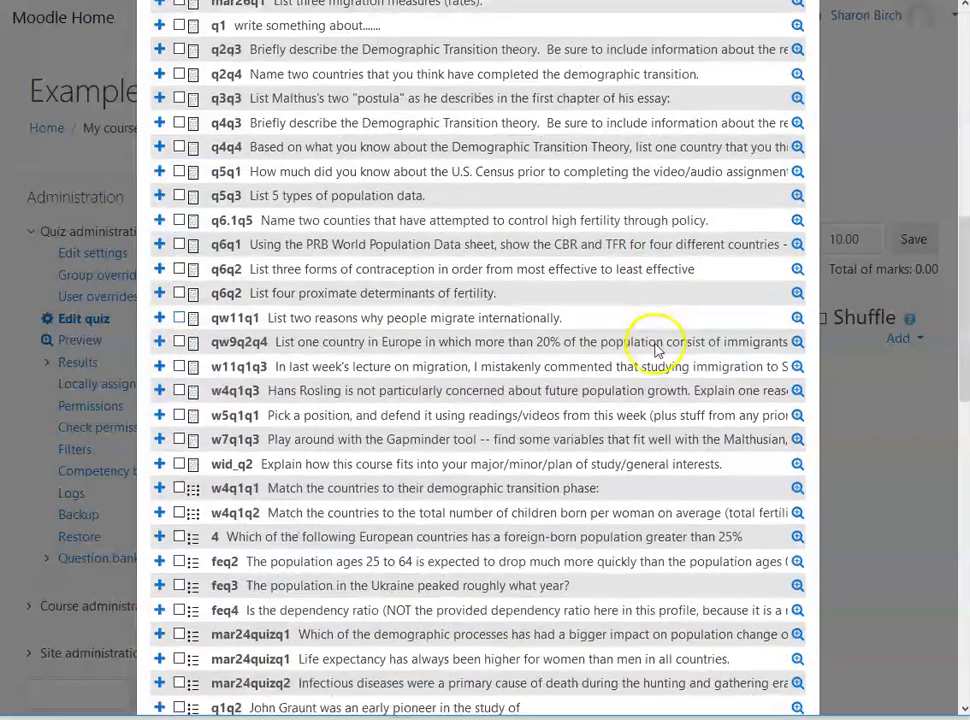
left_click(312, 666)
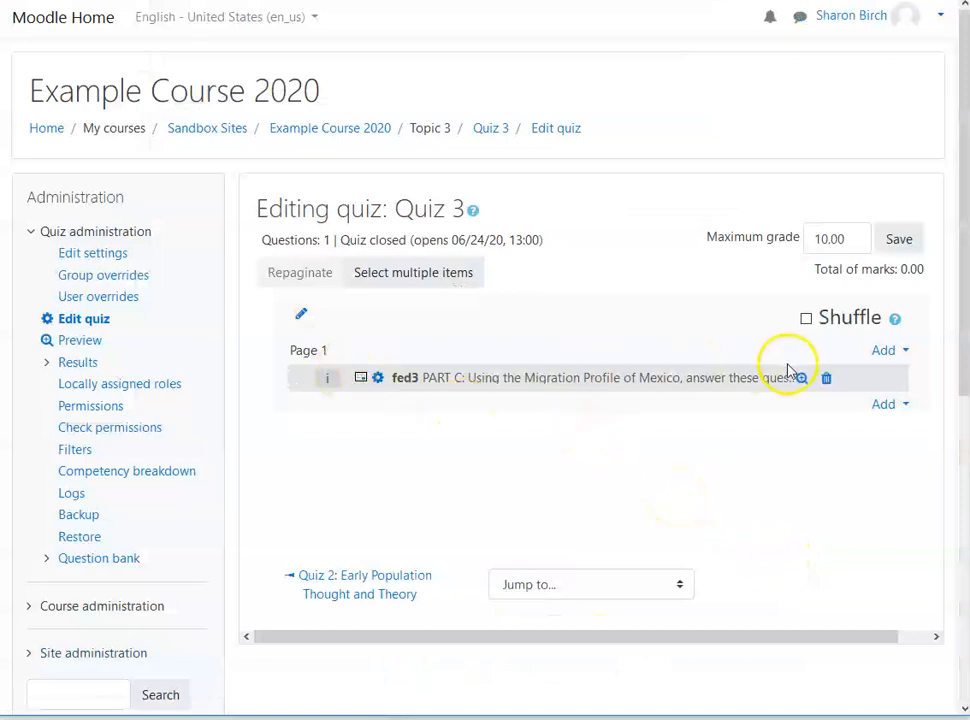
- Start adding random questions at the end of Quiz 3, with Default for SOC_203_A_Spring_2013 as the category
left_click(896, 405)
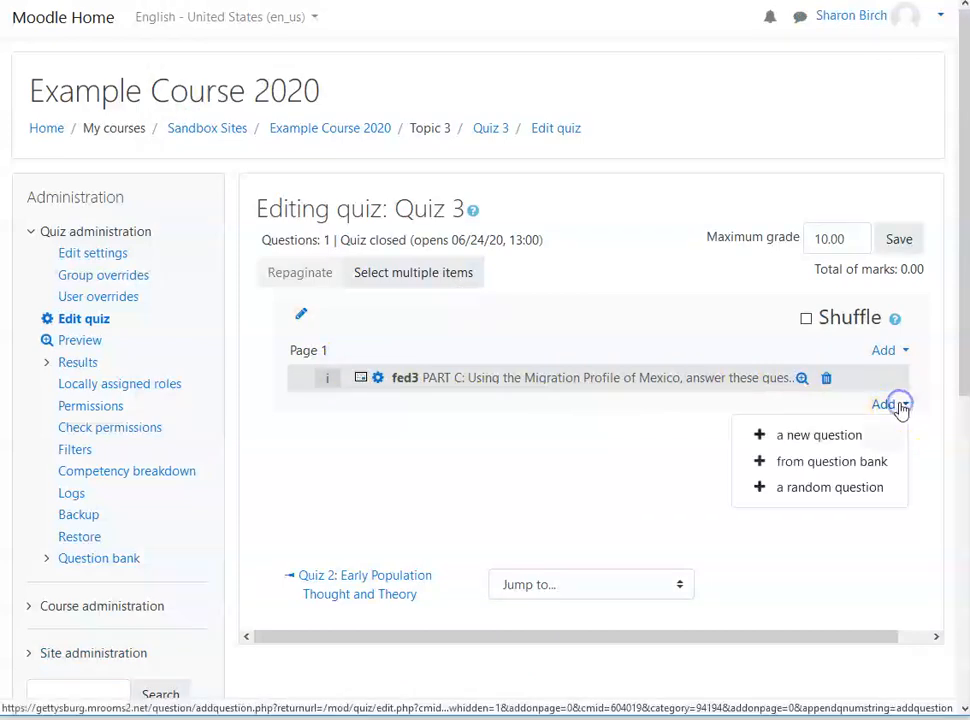
left_click(800, 488)
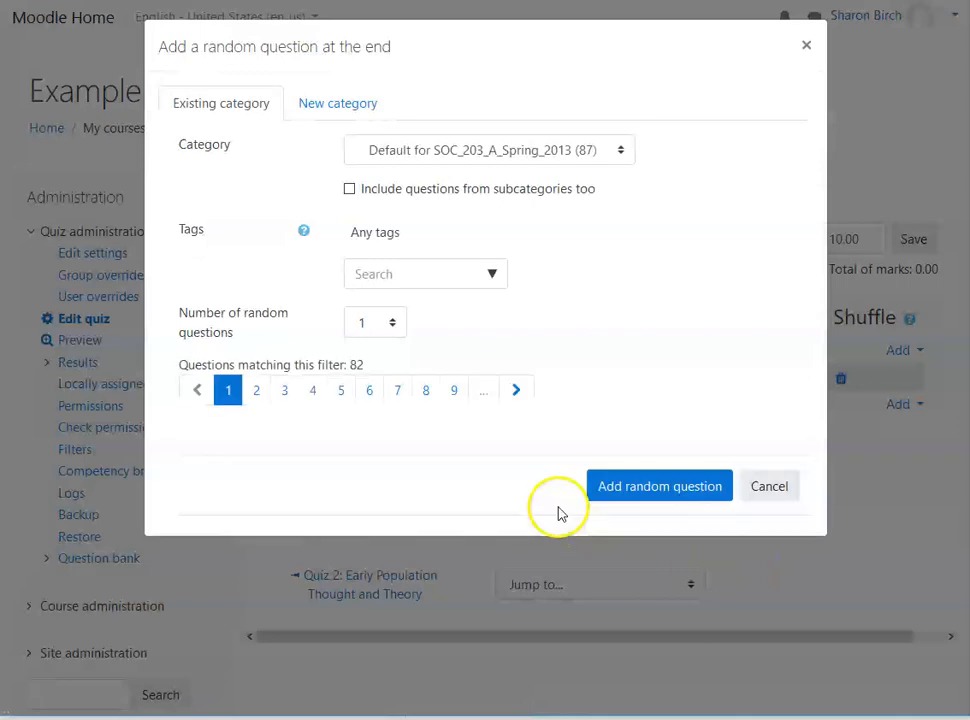
left_click(612, 152)
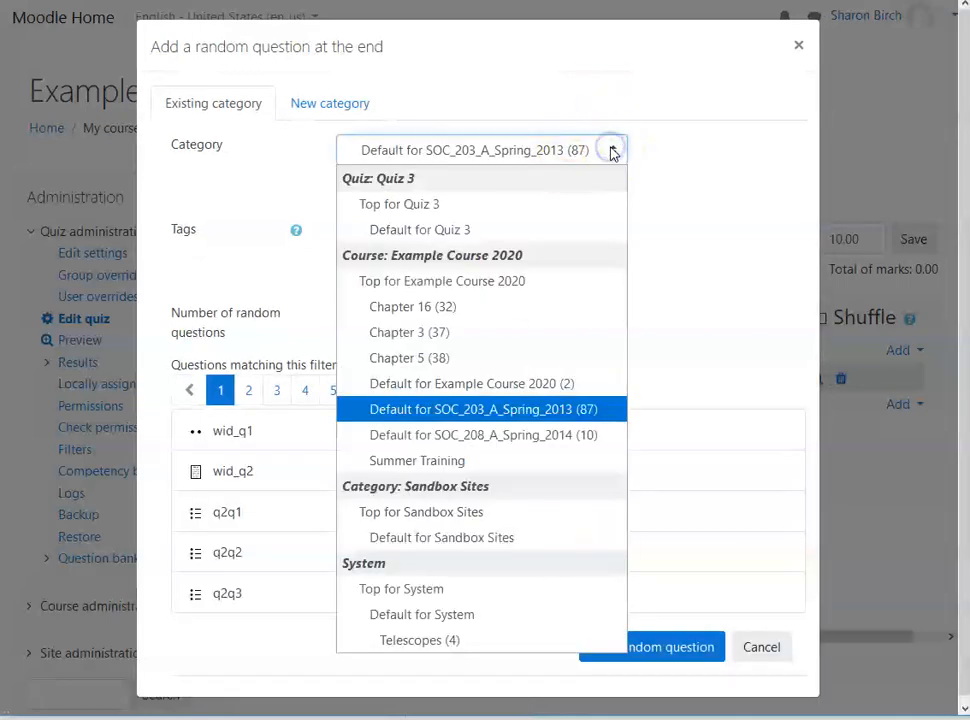
left_click(537, 409)
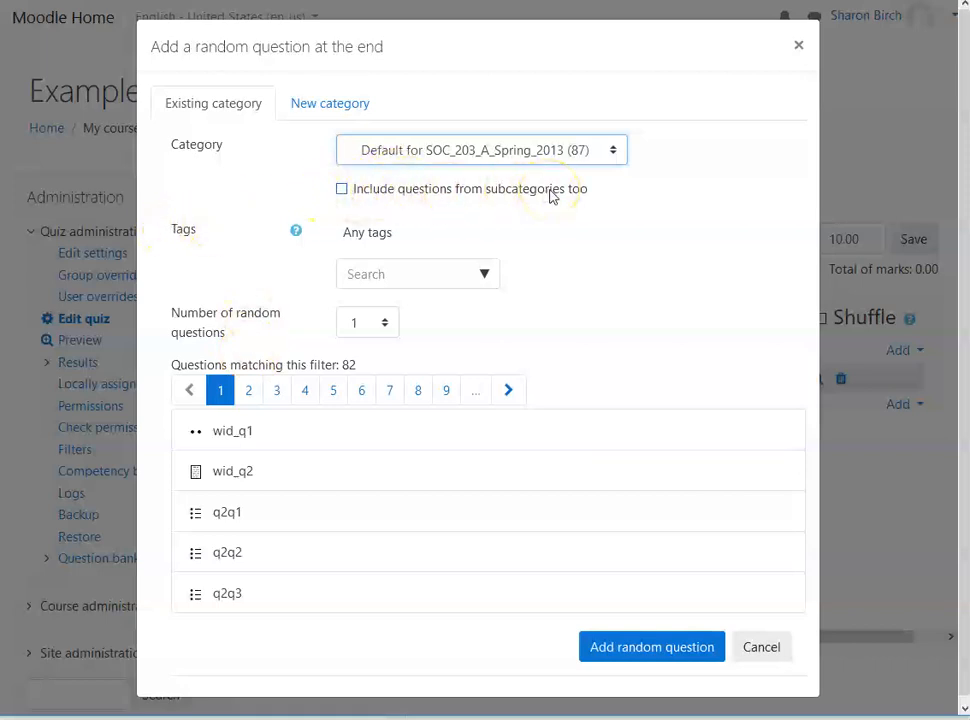
- Try Top for Example Course 2020 and Chapter 16 as random question categories, and switch back to Default for SOC_203_A_Spring_2013
left_click(610, 152)
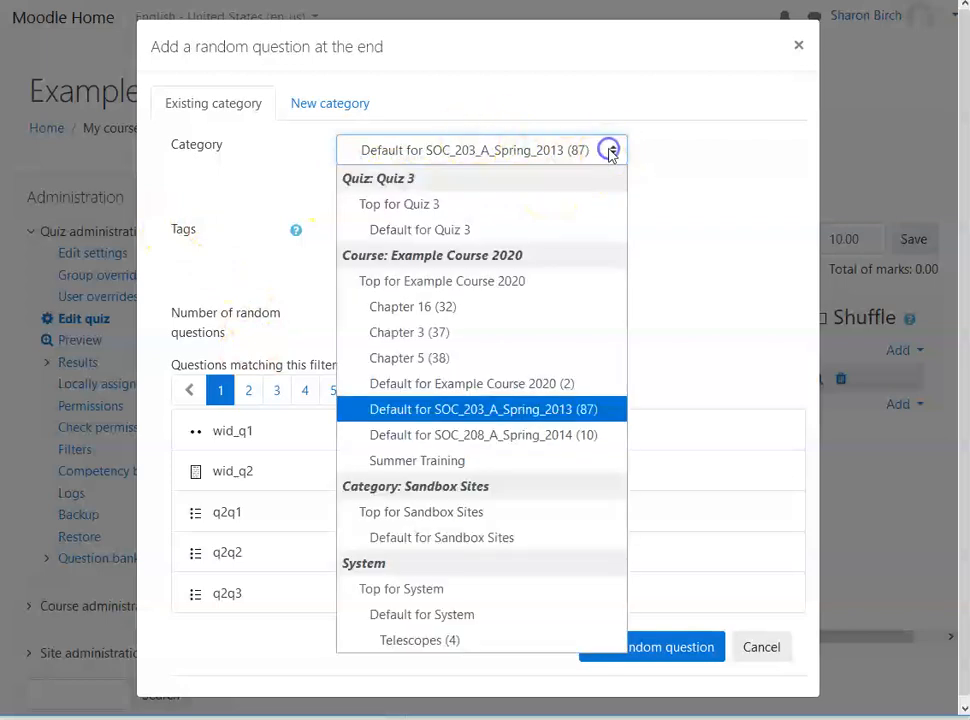
left_click(511, 282)
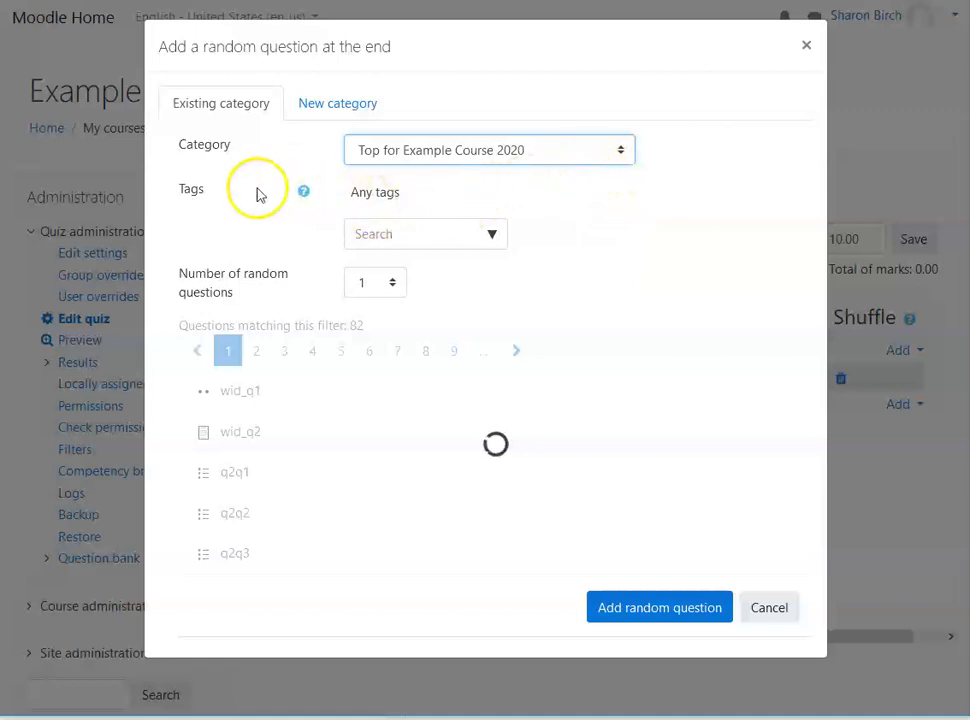
left_click(621, 149)
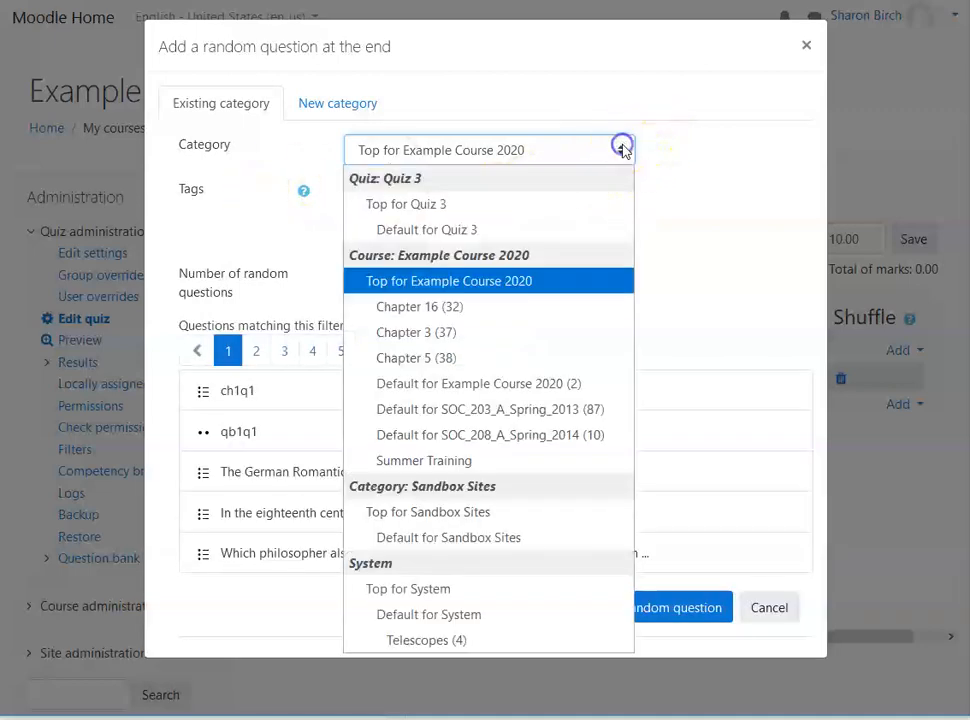
left_click(483, 313)
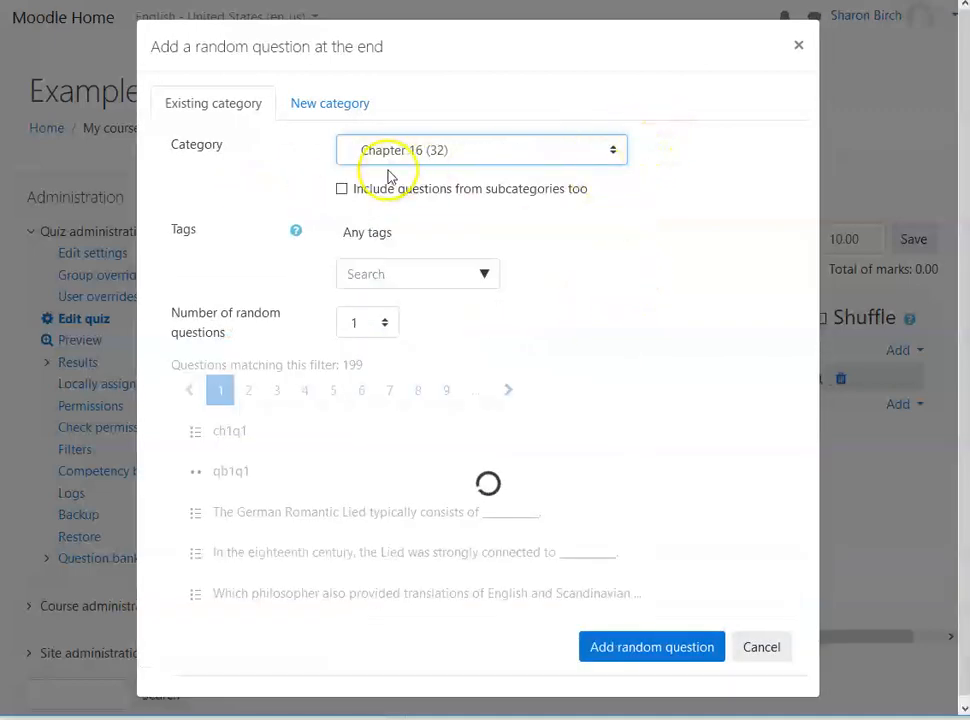
left_click(618, 152)
left_click(585, 406)
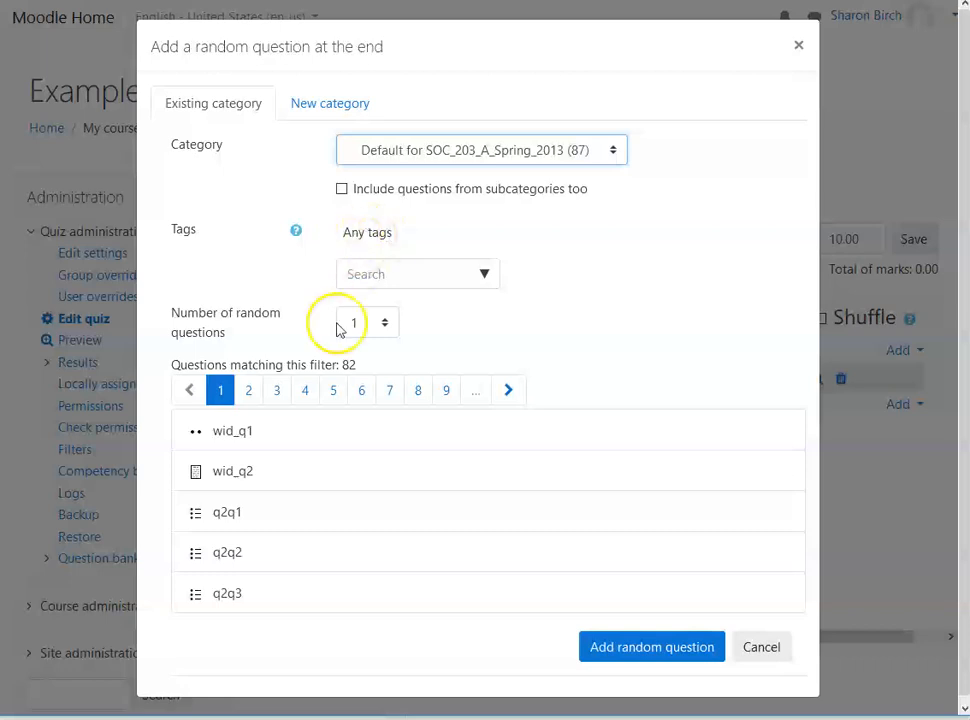
- Set the number of random questions to 9 and add them to Quiz 3
left_click(380, 325)
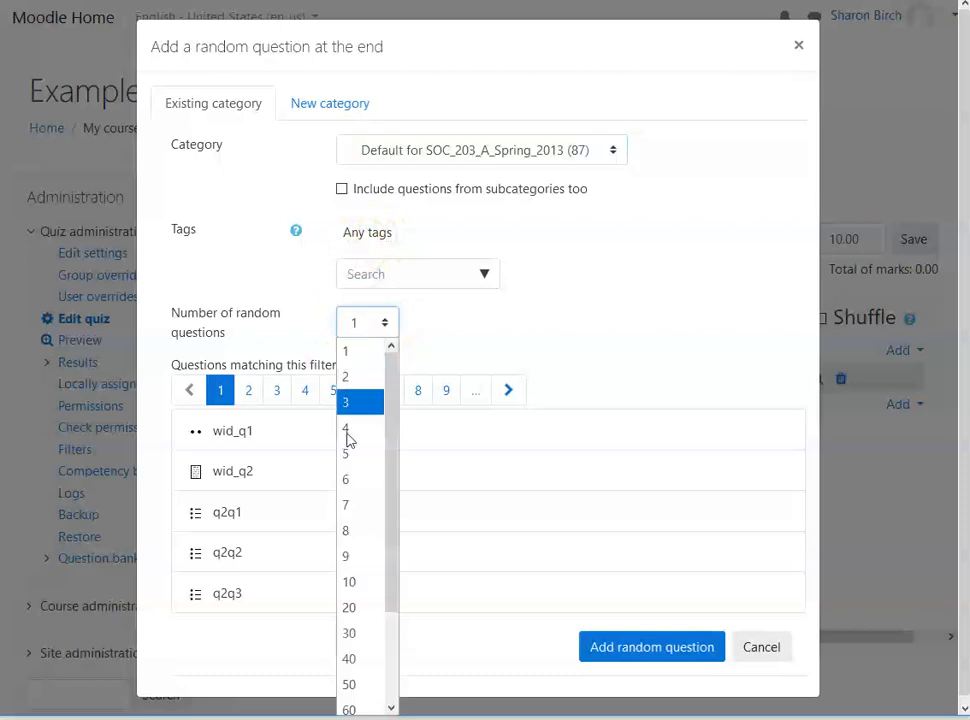
left_click(357, 555)
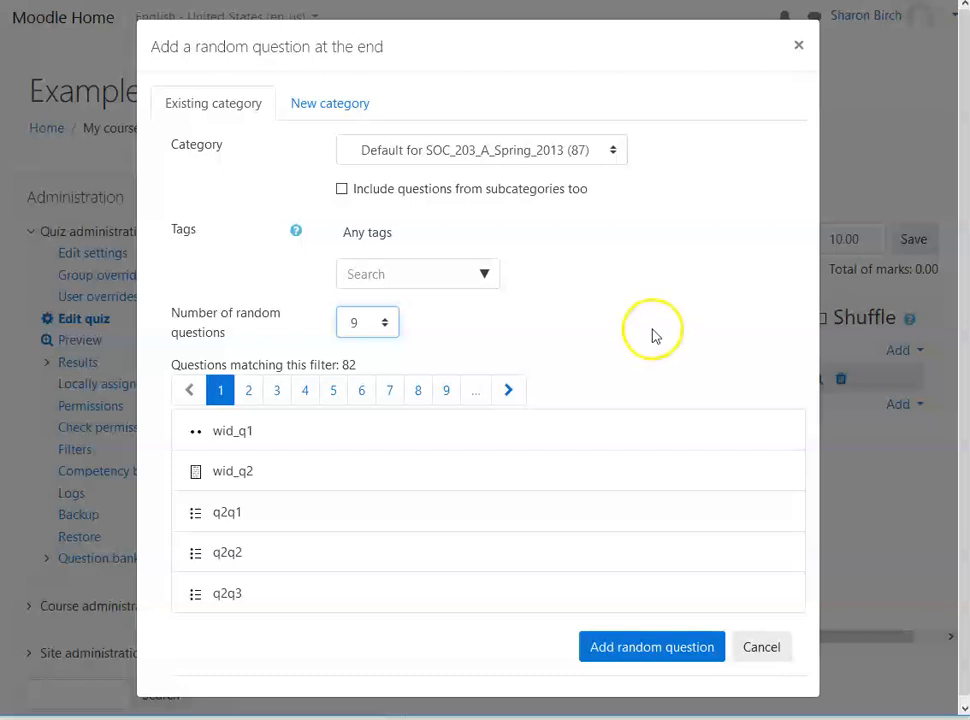
left_click(690, 652)
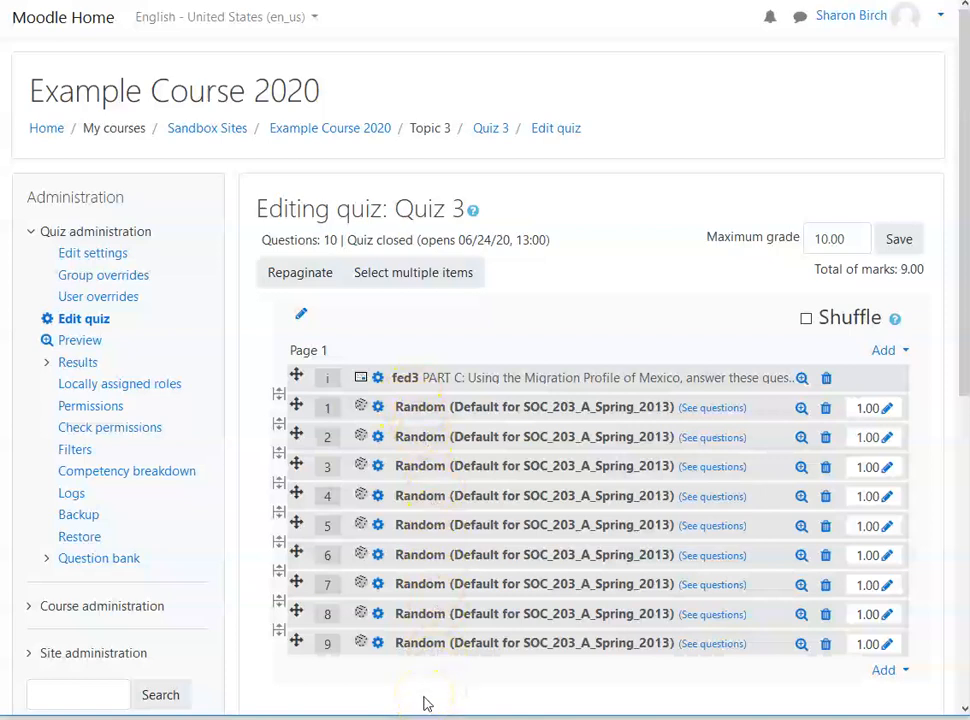
scroll(565, 378, "down", 2)
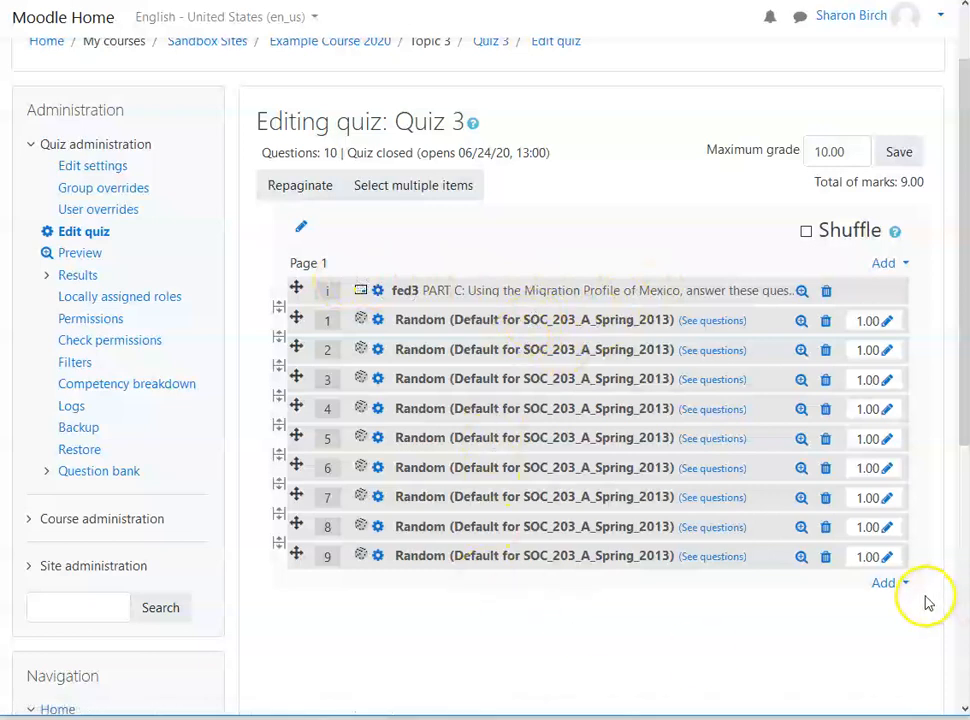
left_click(884, 582)
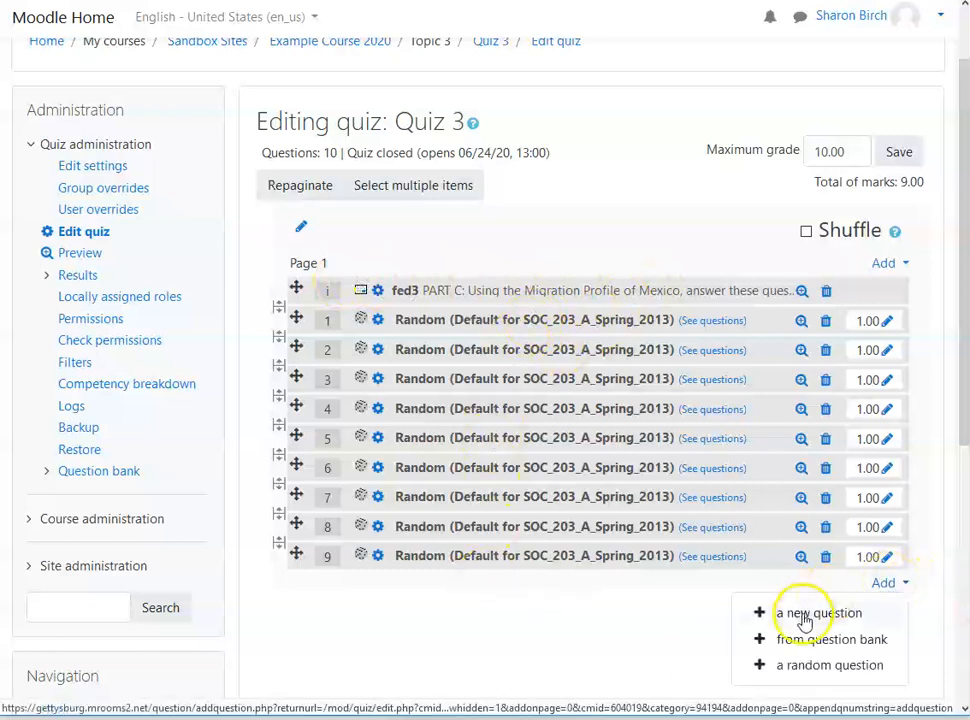
left_click(535, 652)
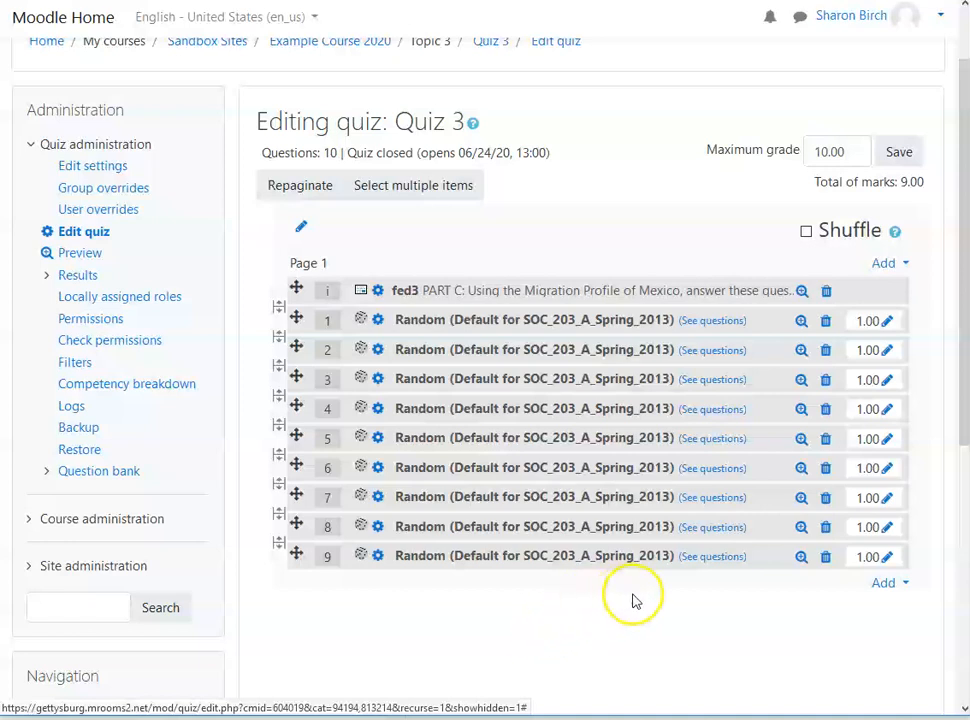
- Turn on question shuffling for Quiz 3 and save a maximum grade of 9
left_click(806, 233)
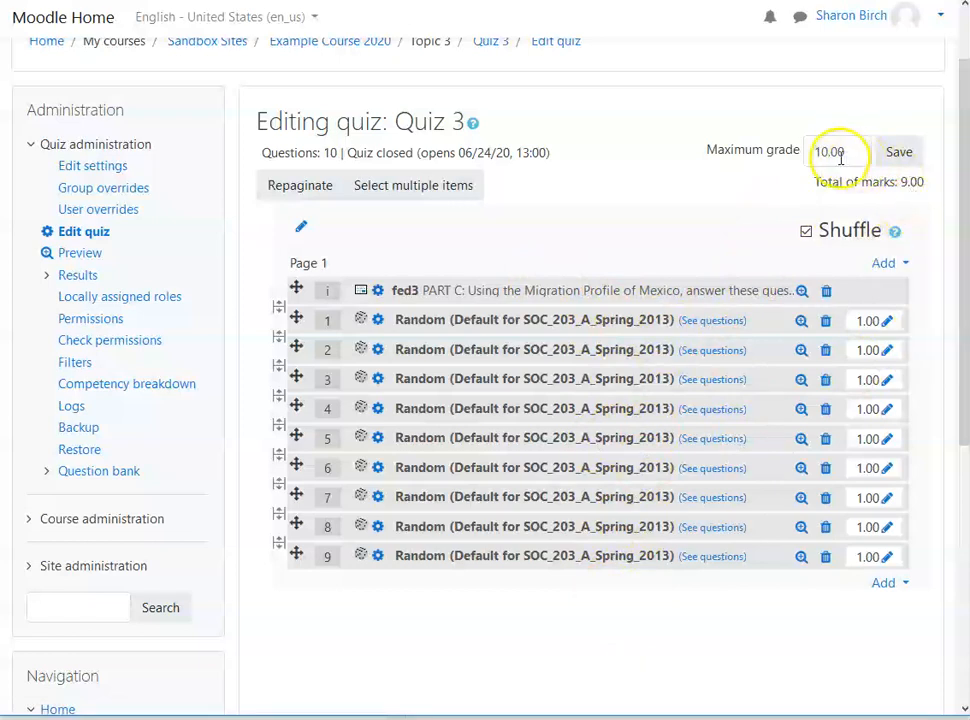
left_click_drag(840, 158, 795, 152)
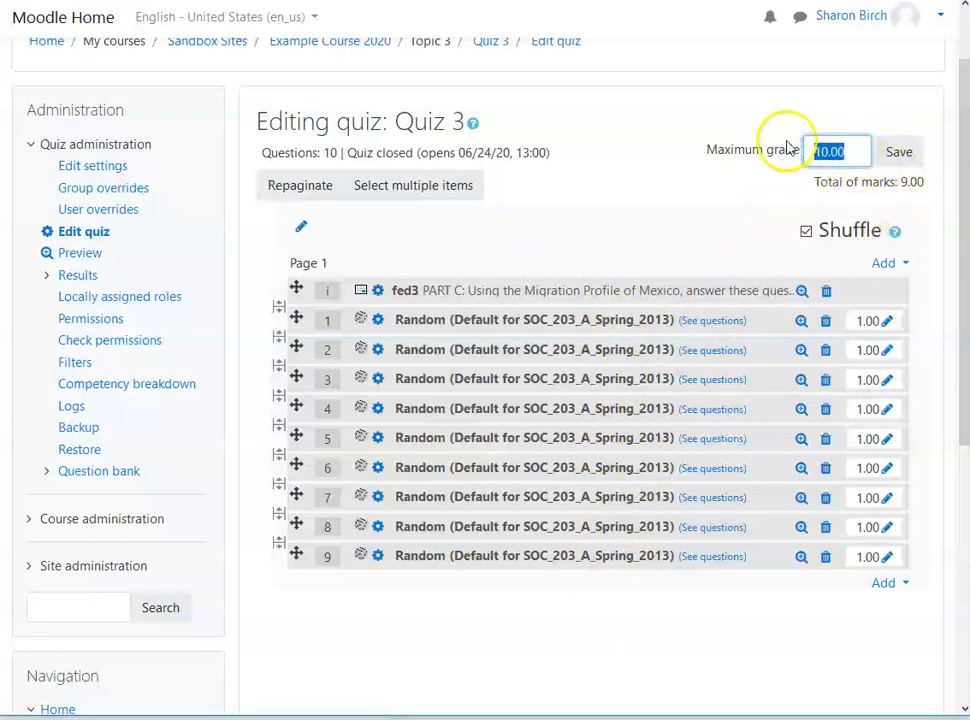
type("9")
left_click(899, 151)
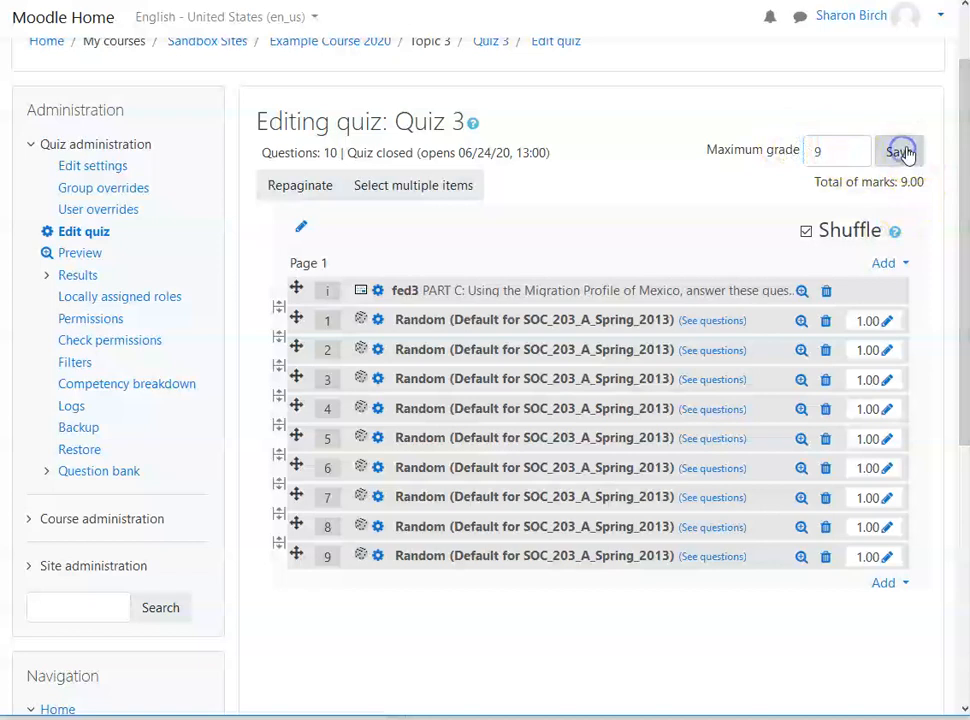
scroll(934, 338, "down", 3)
scroll(936, 290, "up", 2)
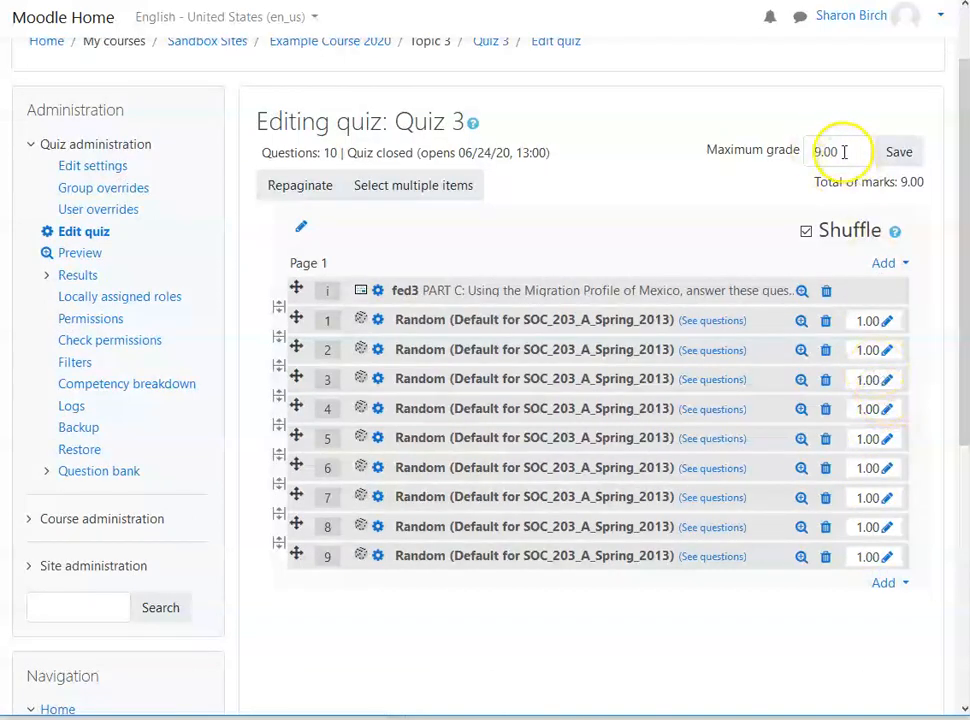
- Enter 10 as the quiz's maximum grade without saving it, and set the mark of random question 1 to 2
left_click_drag(844, 151, 796, 153)
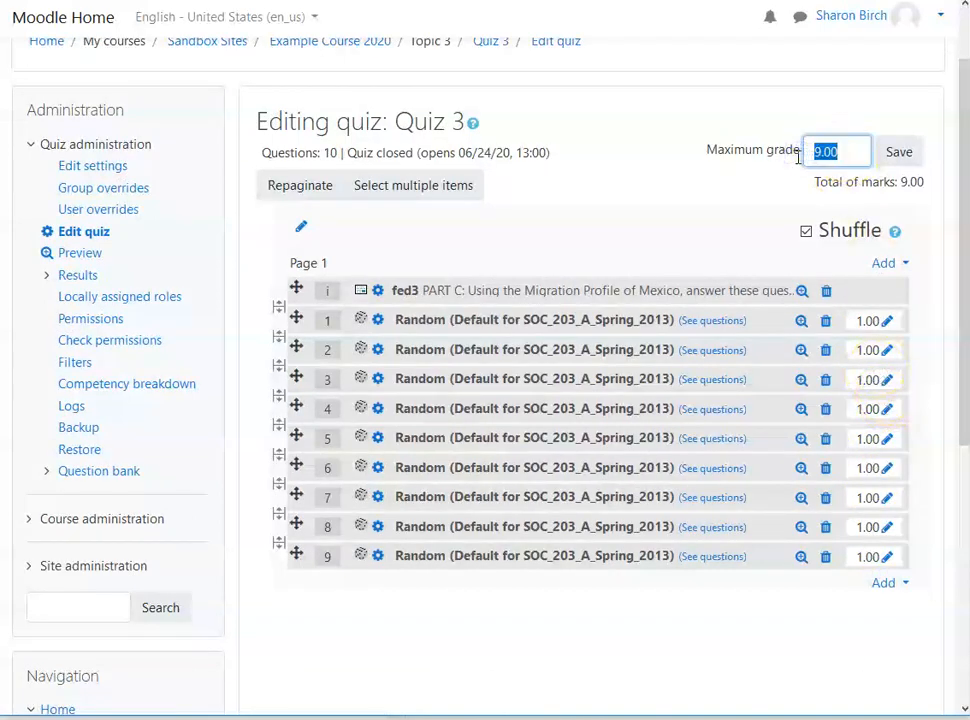
type("10")
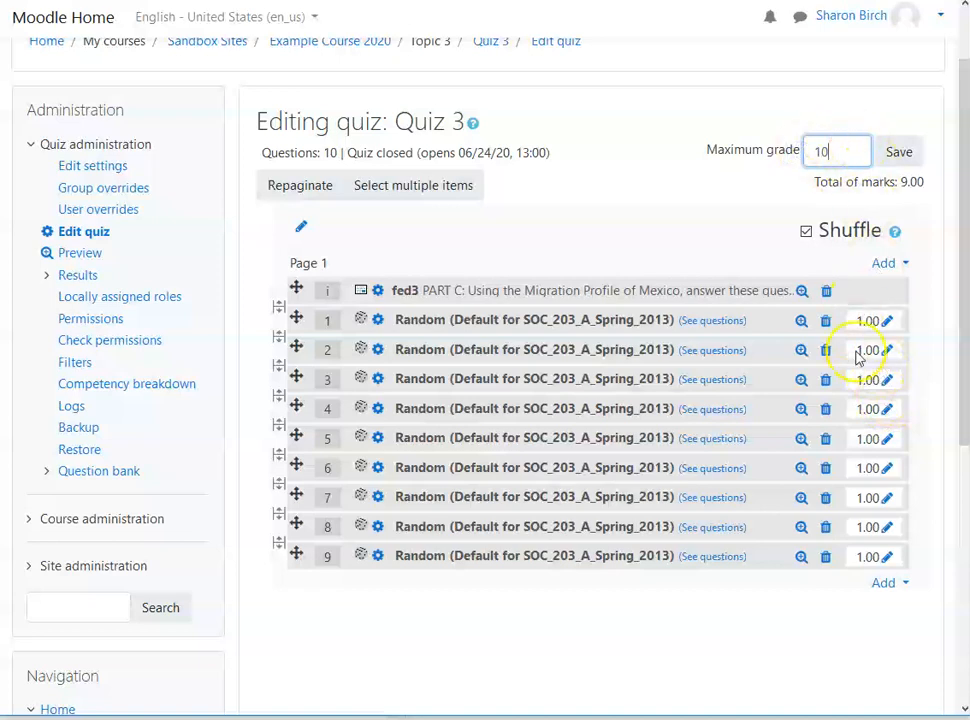
left_click(866, 319)
left_click(886, 323)
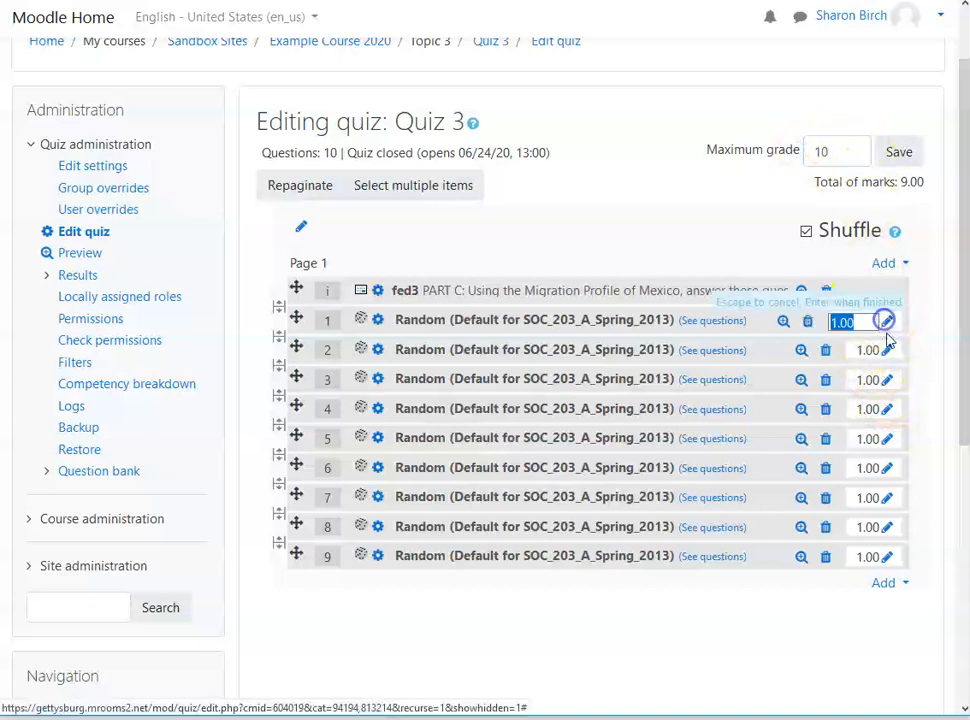
type("2")
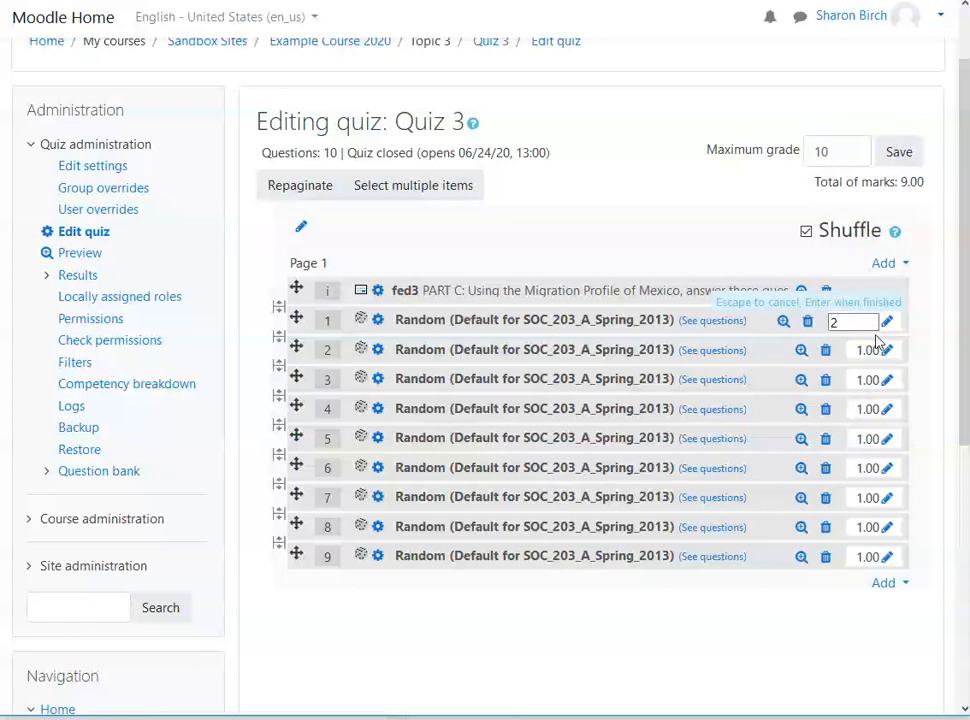
left_click(873, 637)
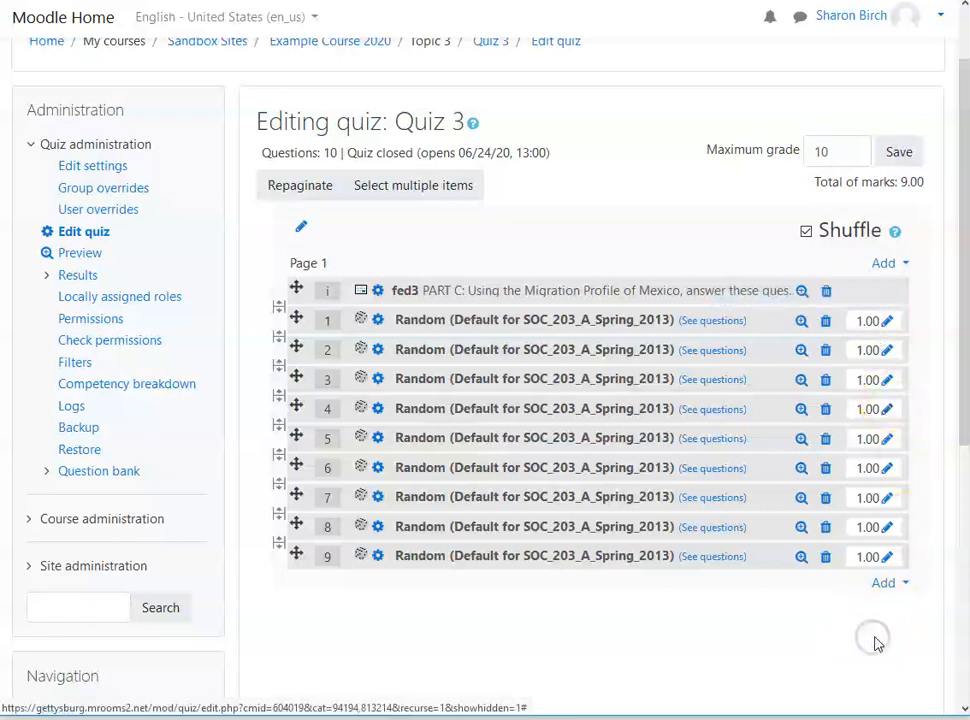
left_click(886, 320)
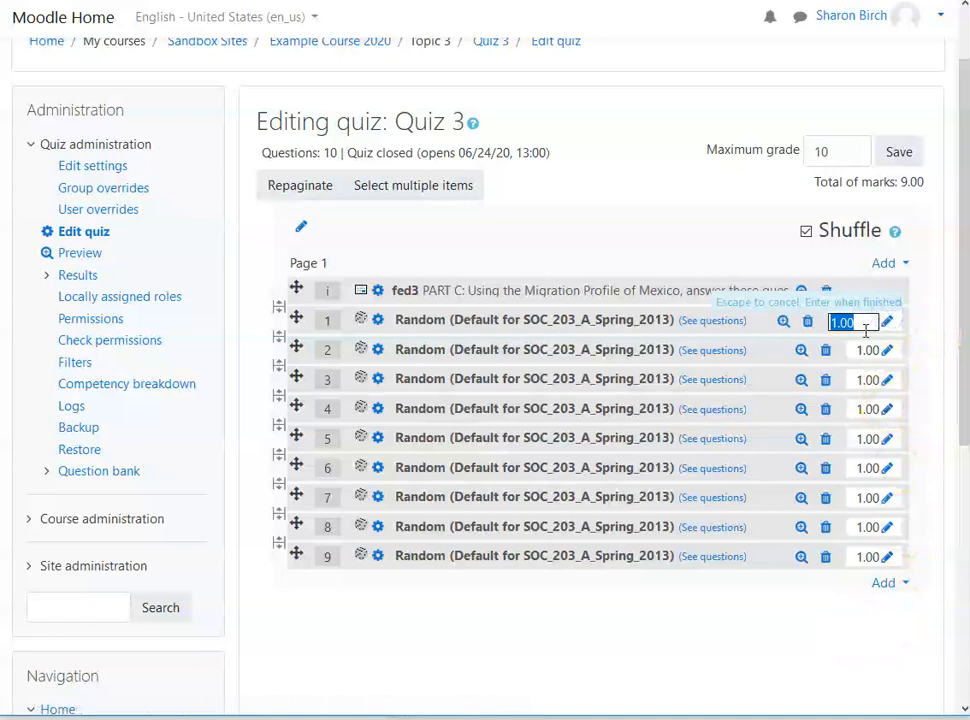
type("2")
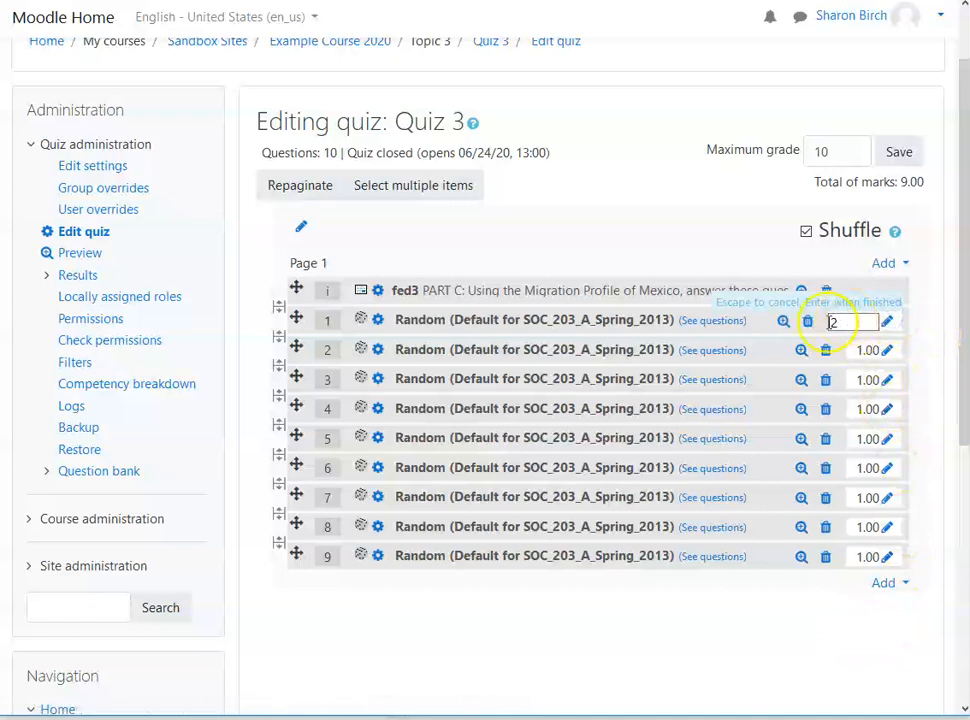
key("Return")
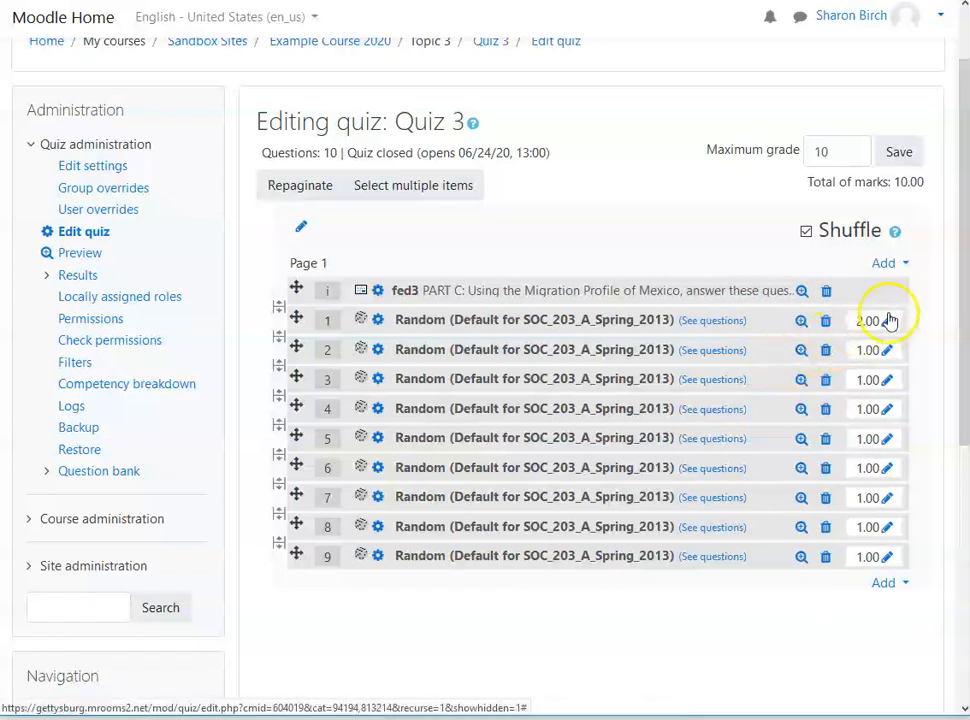
- Set the mark of random question 5 to 2
left_click(887, 440)
type("2")
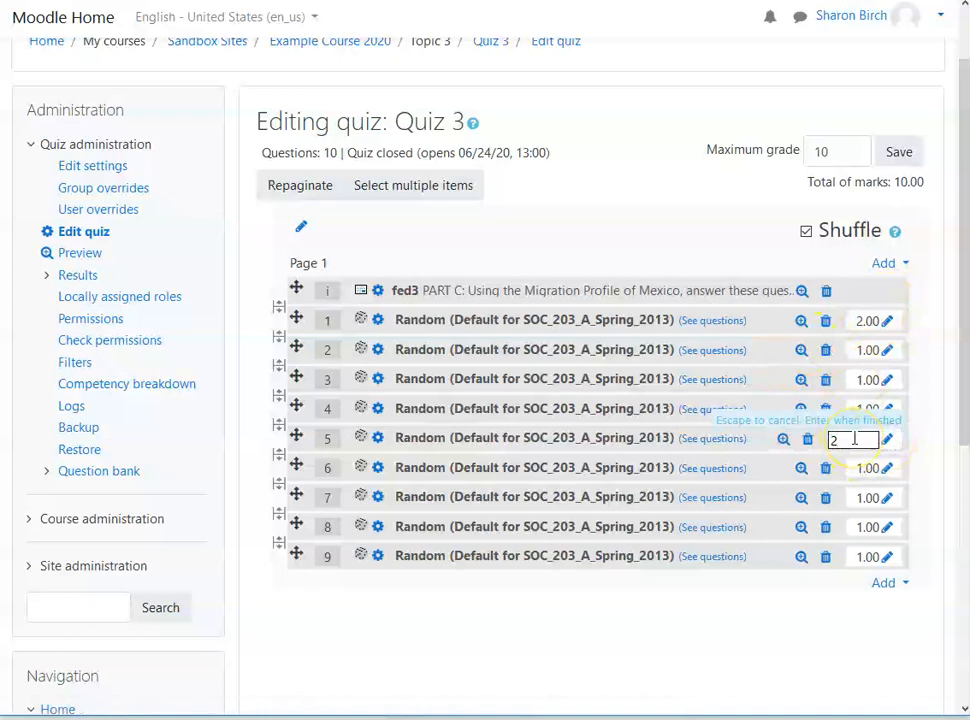
key("Return")
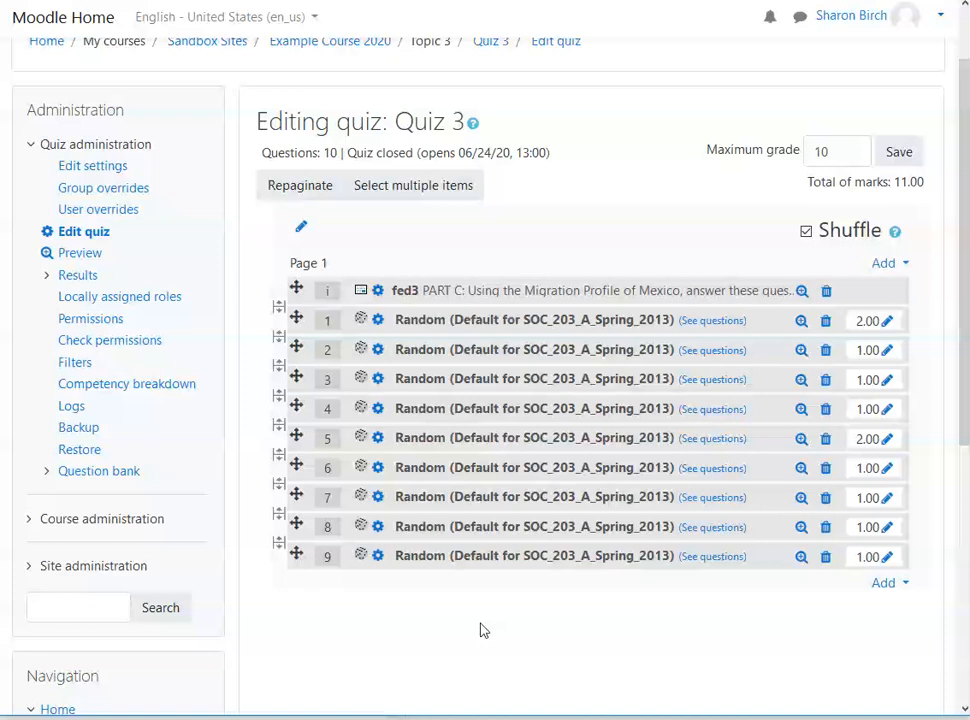
left_click(490, 651)
left_click(481, 655)
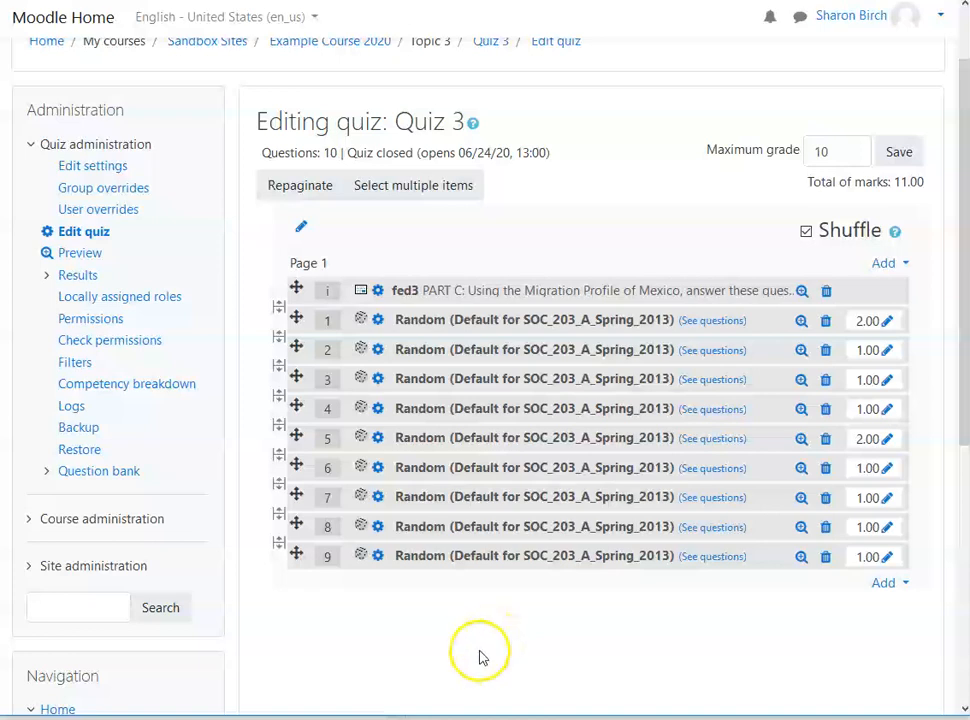